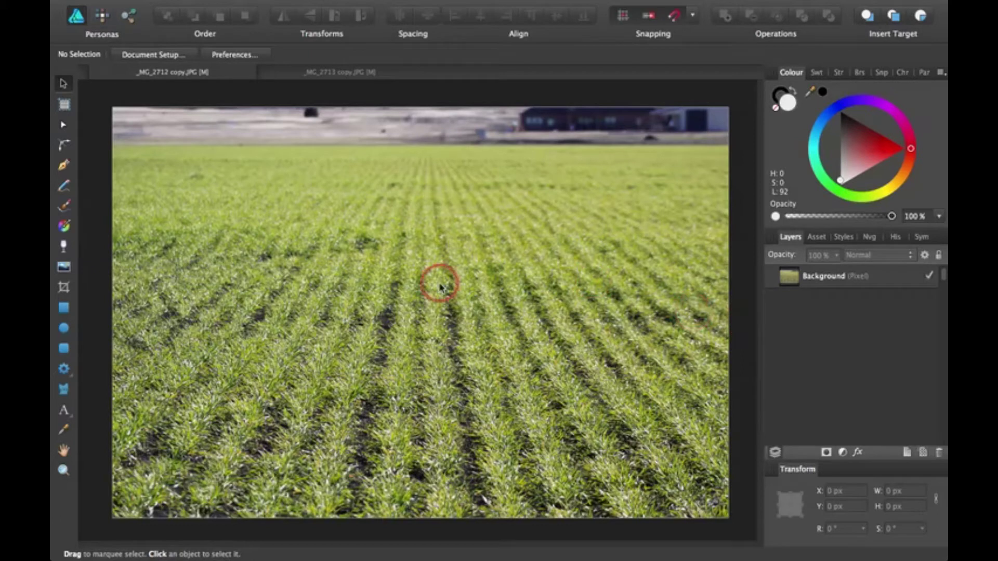
Step: In the Pixel Persona, marquee-select the field photo's grass below the horizon strip and copy it
{"action": "left_click", "coordinate": [686, 289]}
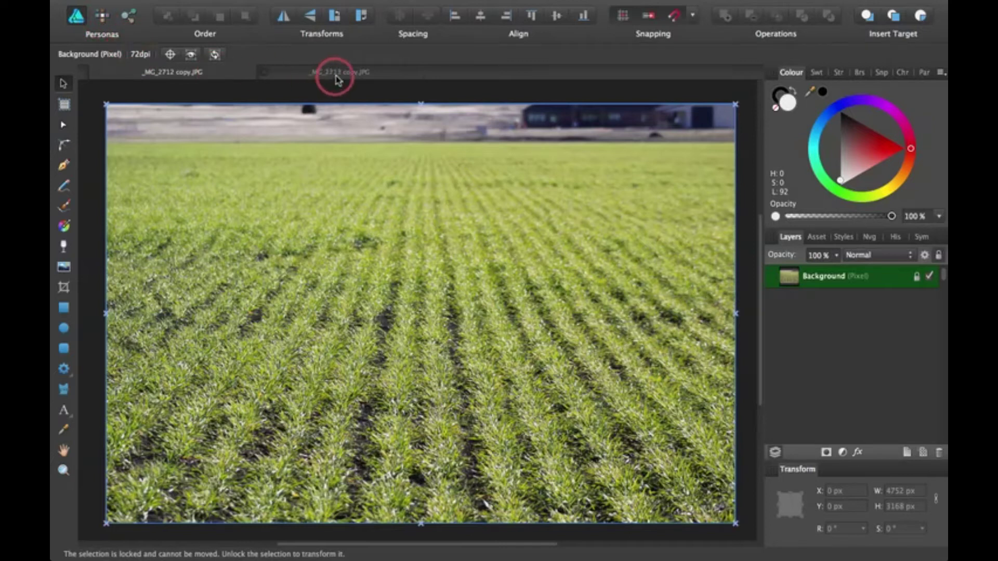
{"action": "left_click", "coordinate": [366, 76]}
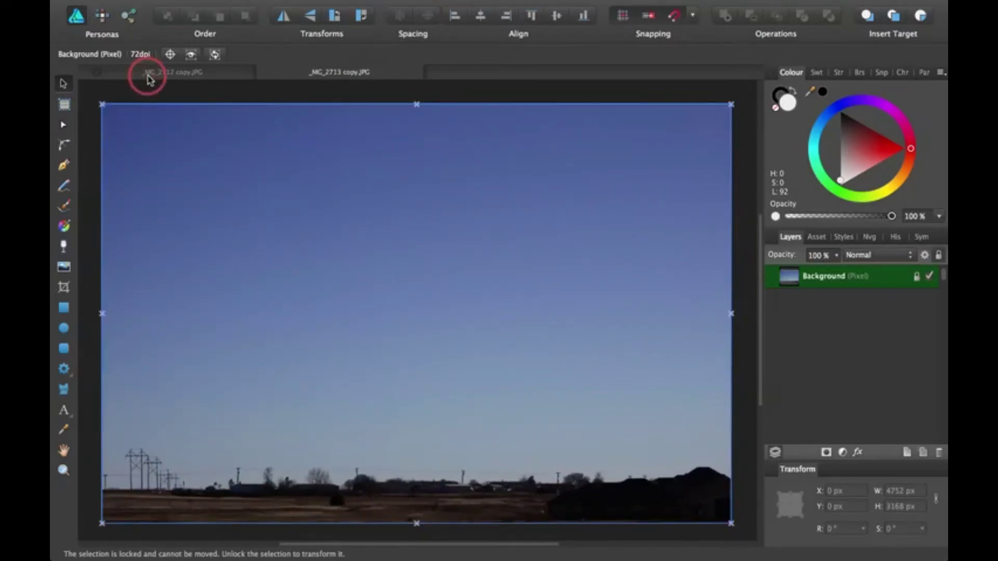
{"action": "left_click", "coordinate": [183, 73]}
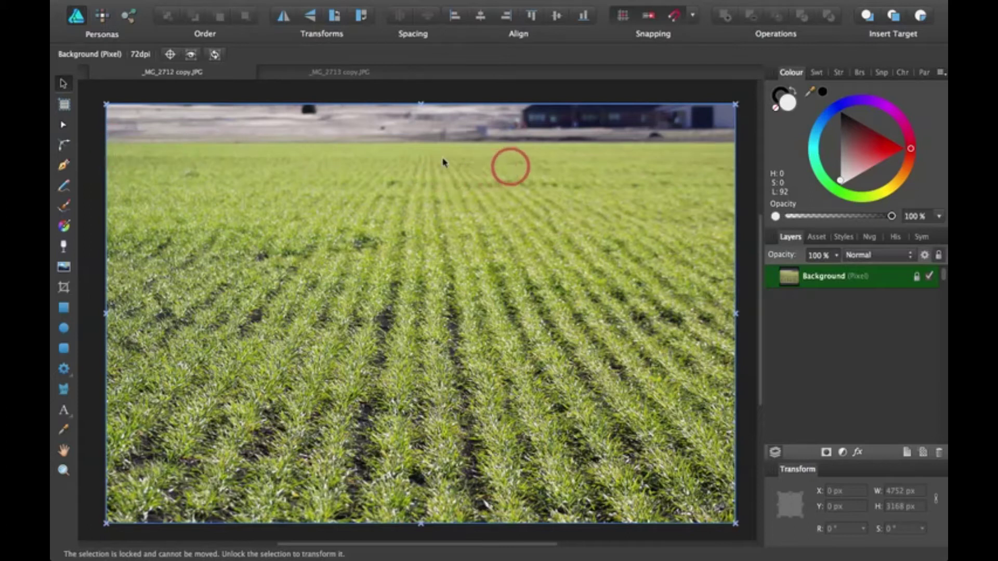
{"action": "left_click", "coordinate": [102, 17]}
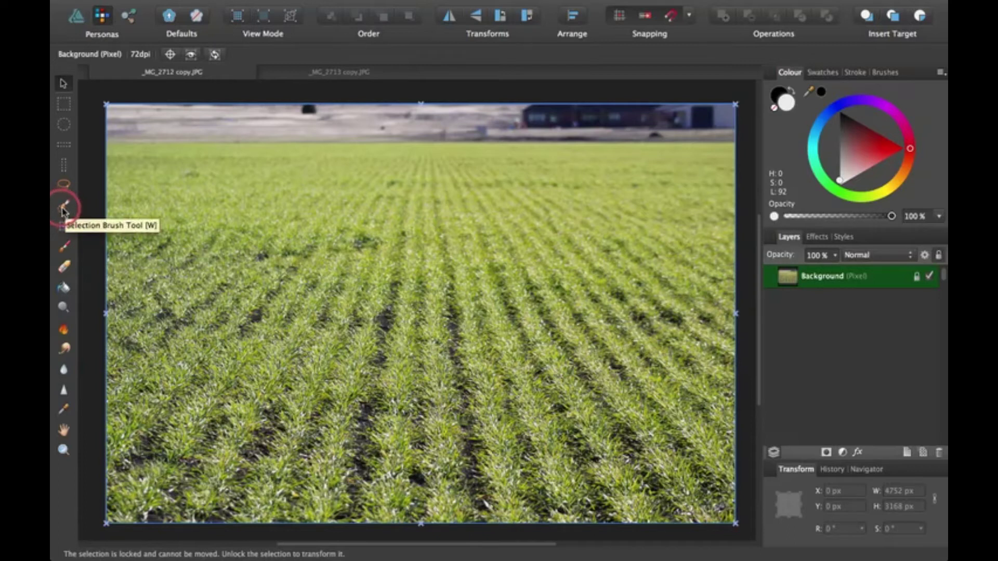
{"action": "left_click", "coordinate": [63, 209]}
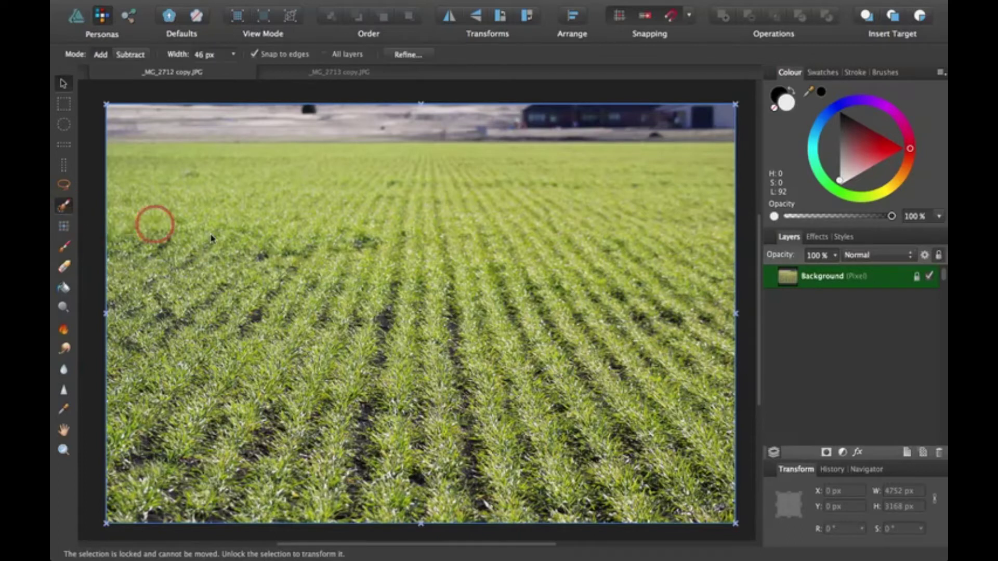
{"action": "left_click", "coordinate": [63, 104]}
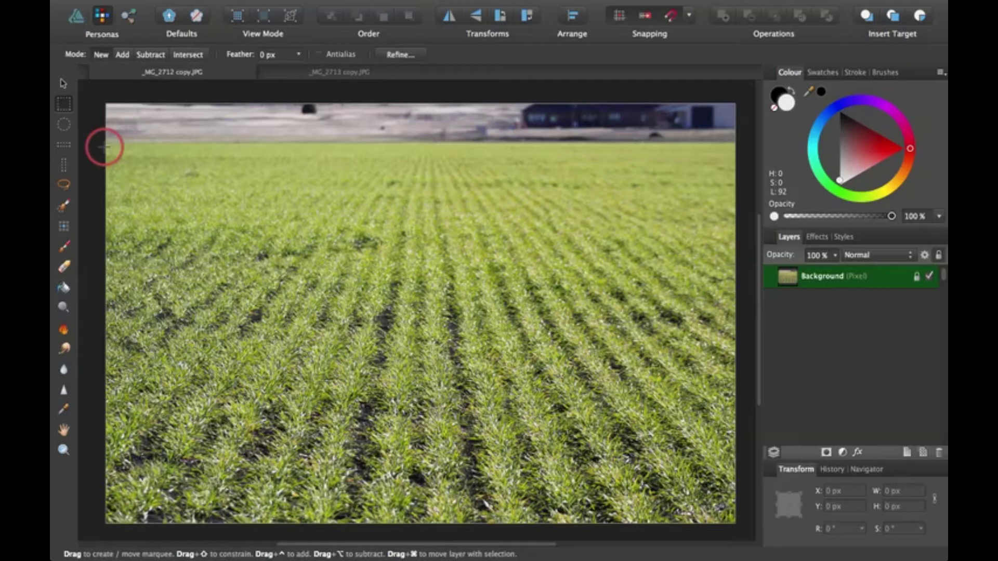
{"action": "left_click_drag", "start_coordinate": [104, 146], "coordinate": [735, 521]}
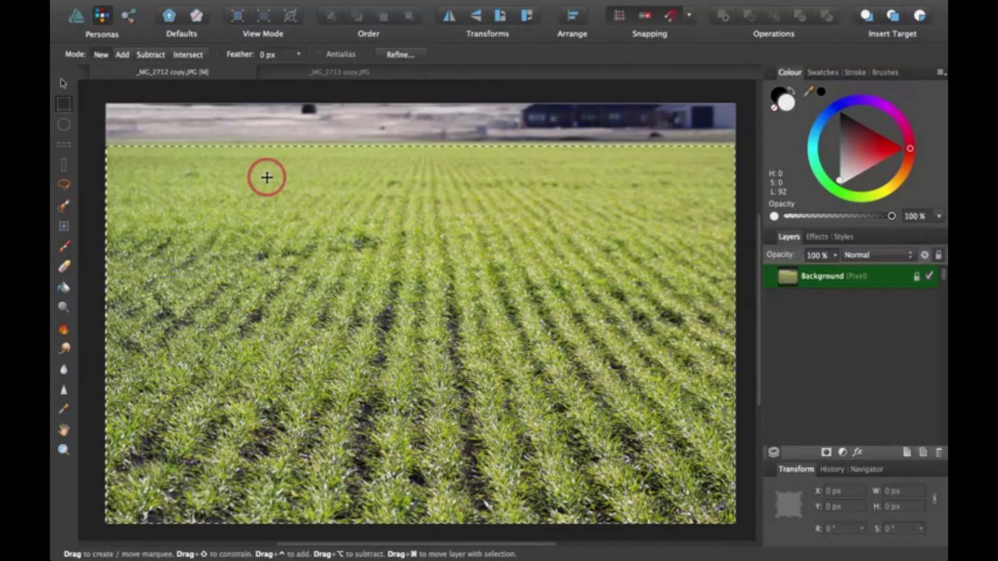
{"action": "key", "text": "super"}
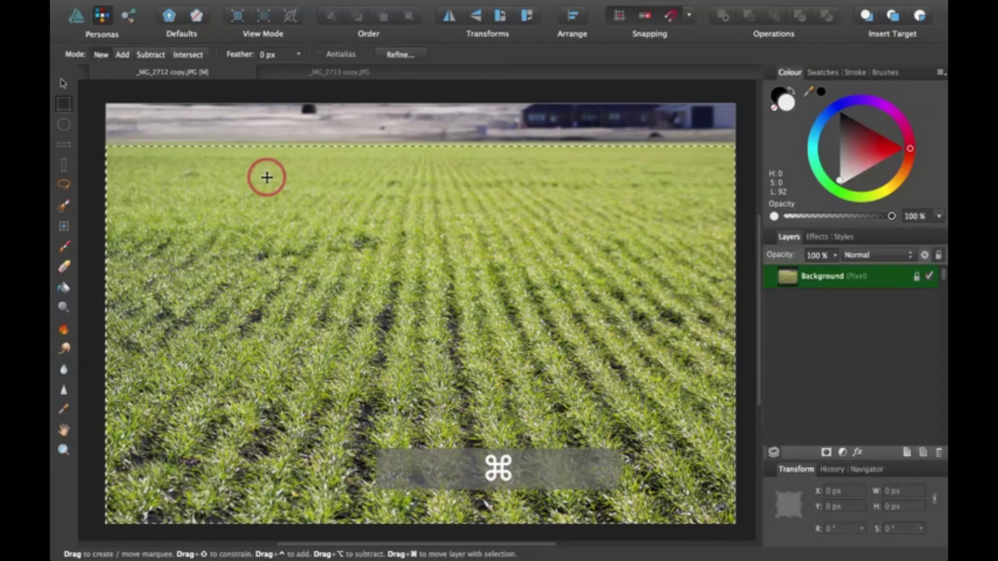
Step: Paste the copied grass into _MG_2713 copy.JPG as a new layer above the sky, then zoom out
{"action": "left_click", "coordinate": [324, 74]}
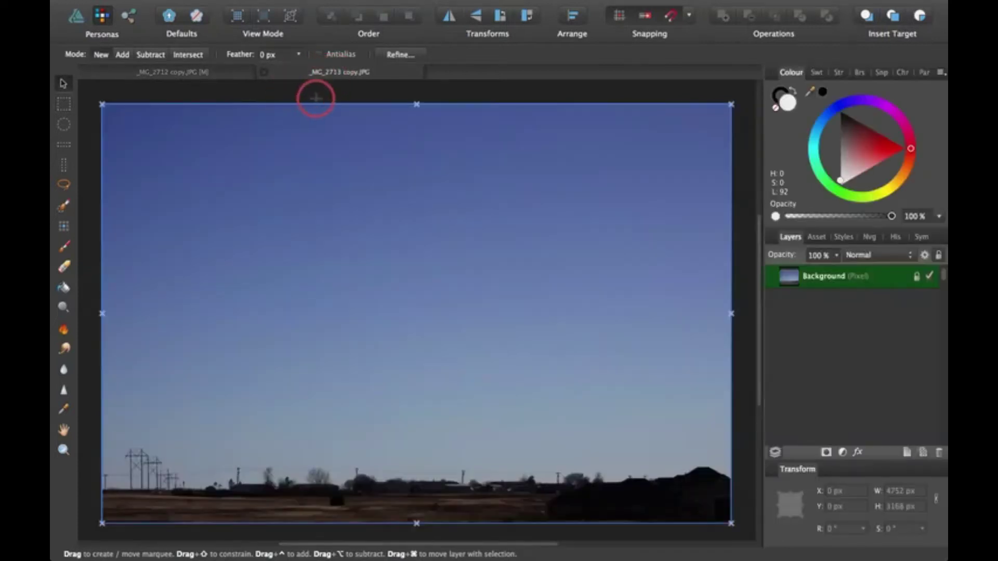
{"action": "key", "text": "super+1"}
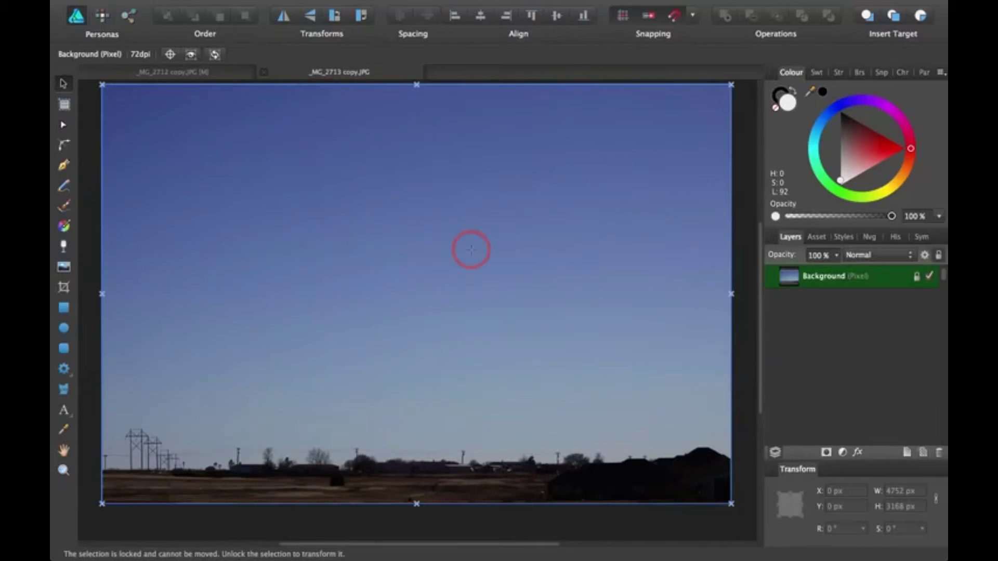
{"action": "key", "text": "super"}
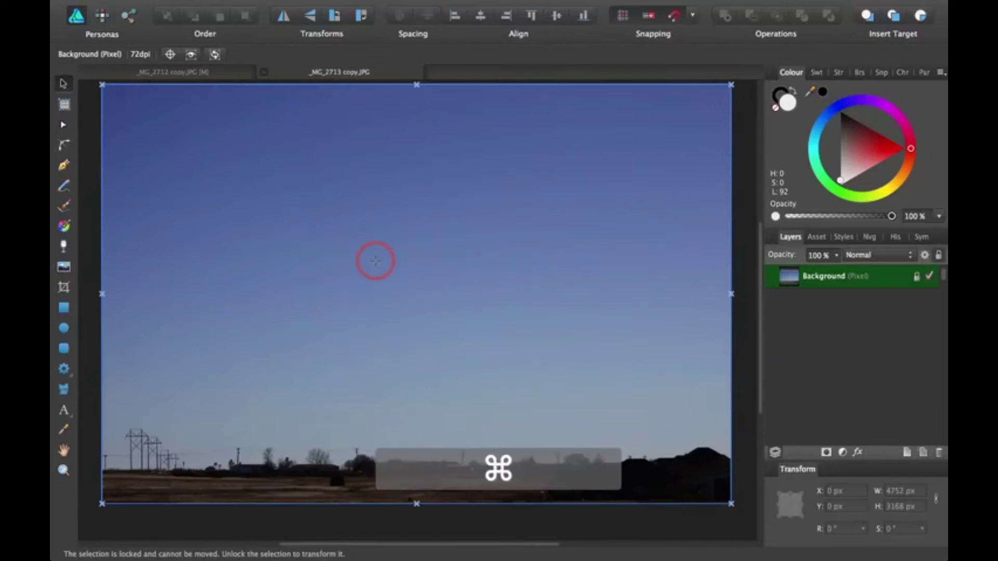
{"action": "key", "text": "super+v"}
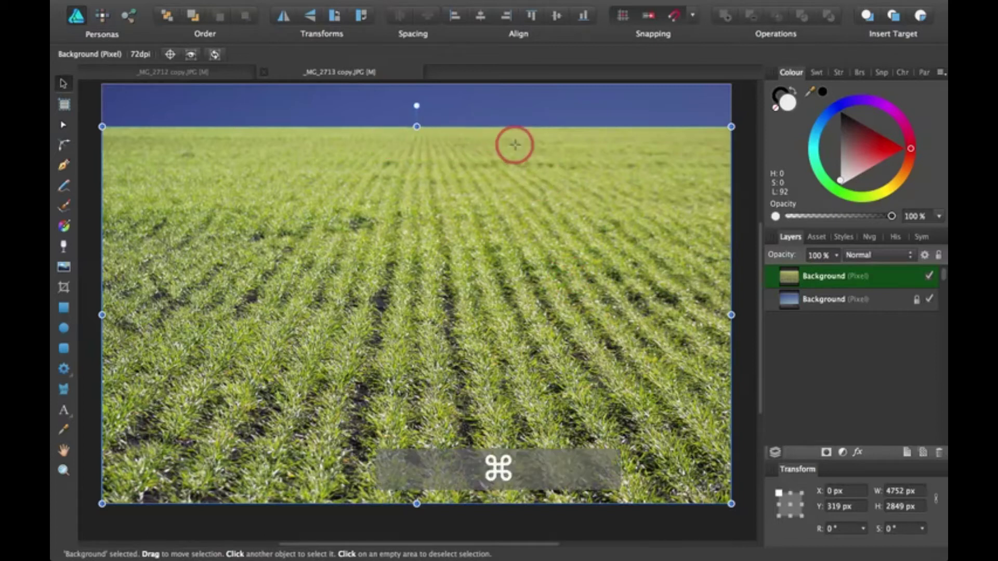
{"action": "key", "text": "super+minus"}
{"action": "key", "text": "super+minus"}
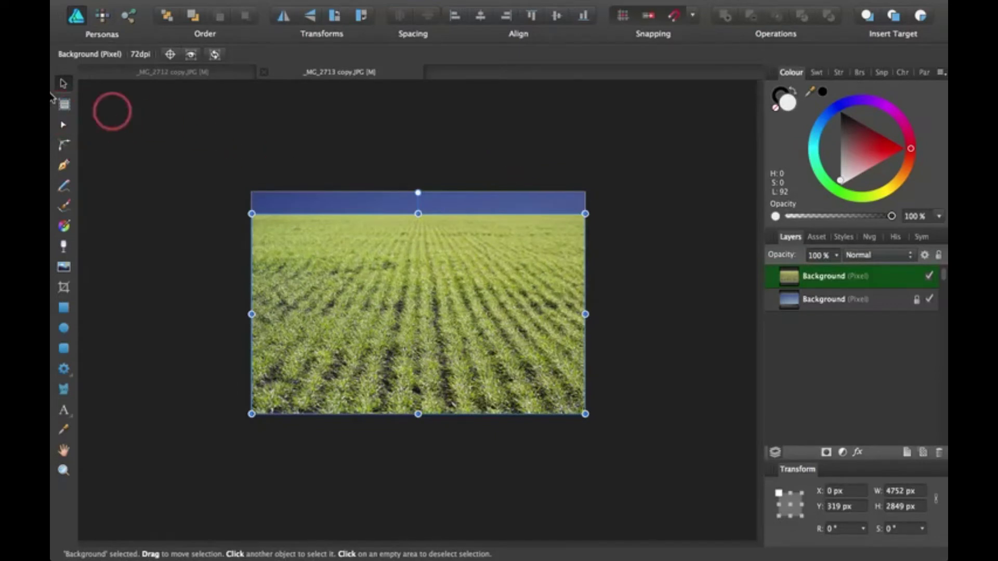
Step: Draw a tall portrait artboard around both photos, keeping the Document size preset
{"action": "left_click", "coordinate": [64, 104]}
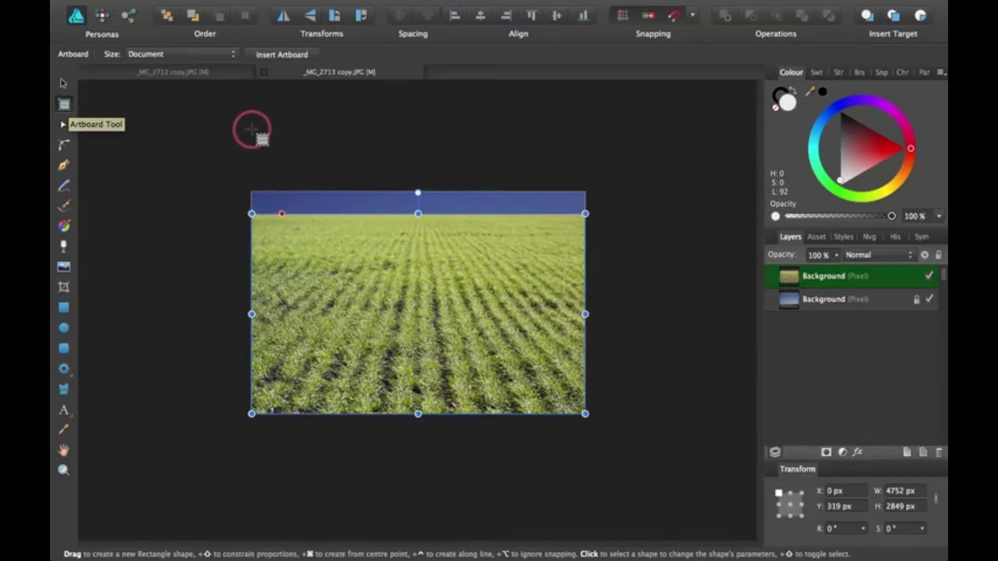
{"action": "left_click_drag", "start_coordinate": [252, 128], "coordinate": [589, 535]}
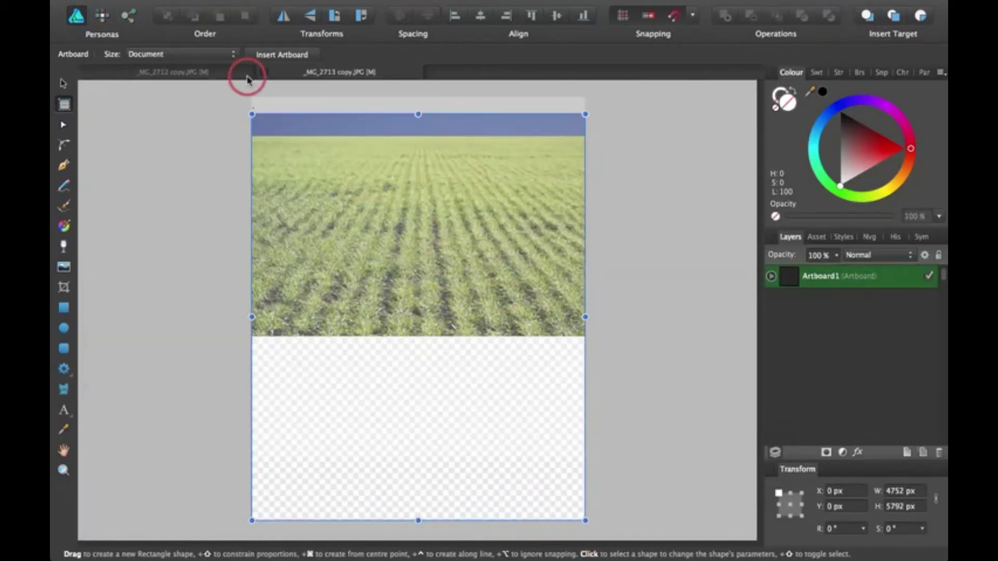
{"action": "left_click", "coordinate": [232, 55]}
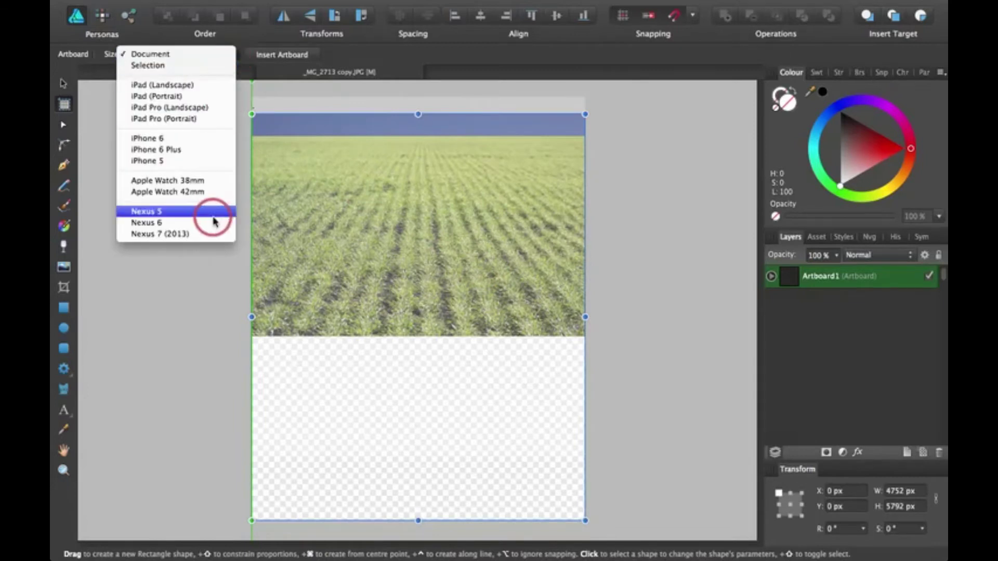
{"action": "left_click", "coordinate": [208, 54]}
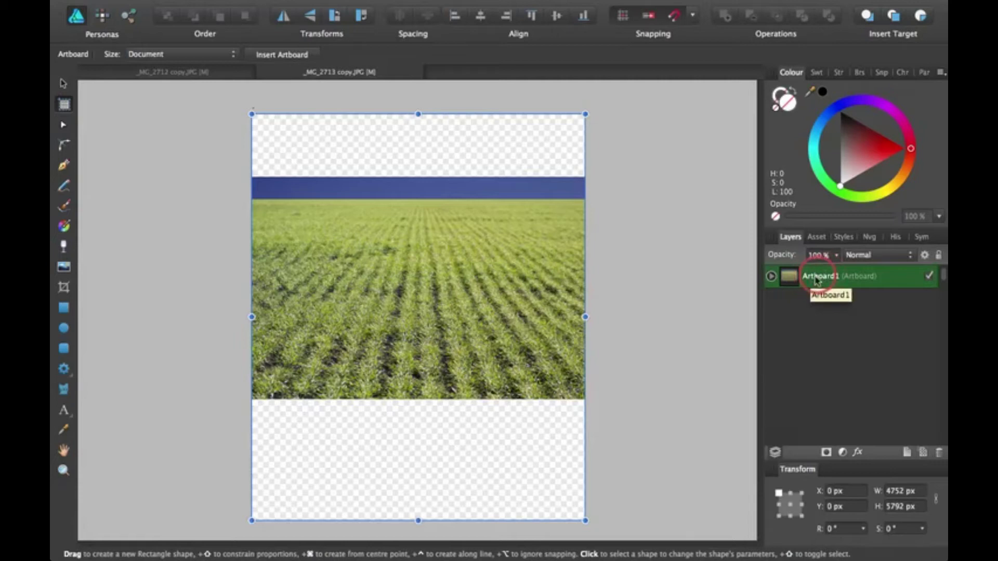
Step: Expand Artboard1 in Layers and drag the field photo down to the artboard's bottom edge
{"action": "double_click", "coordinate": [832, 276]}
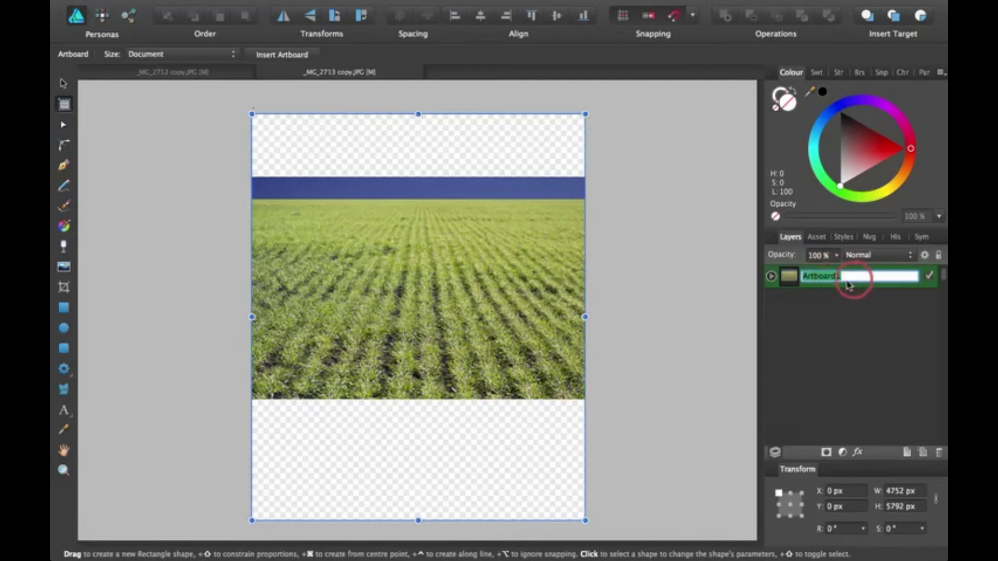
{"action": "left_click", "coordinate": [771, 276]}
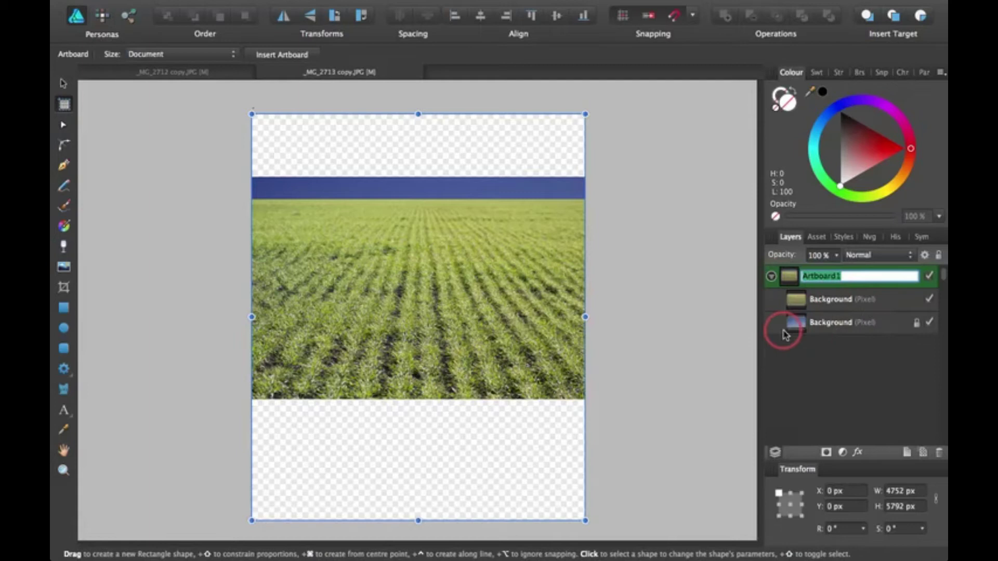
{"action": "left_click", "coordinate": [844, 311]}
{"action": "key", "text": "v"}
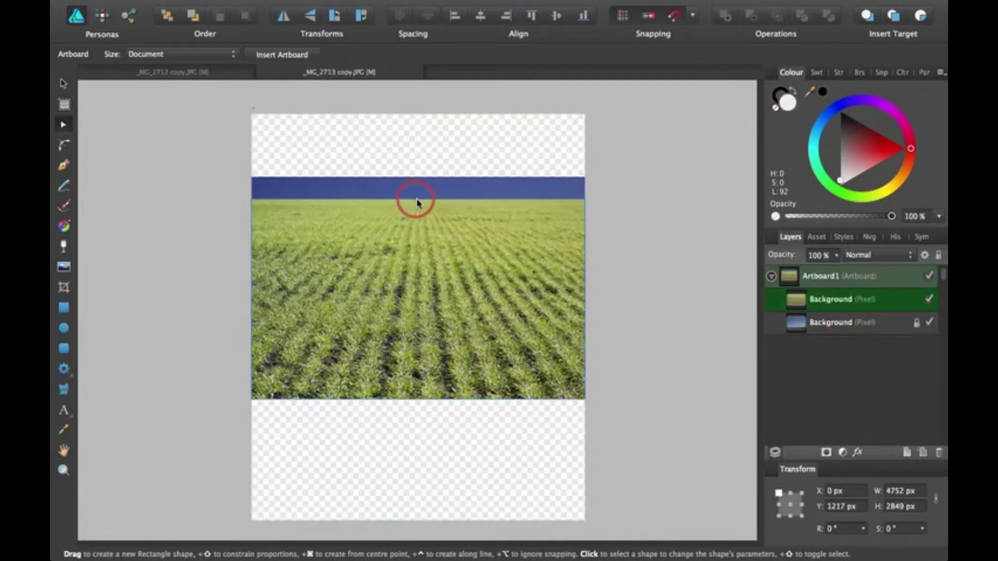
{"action": "left_click", "coordinate": [62, 143]}
{"action": "left_click", "coordinate": [61, 84]}
{"action": "left_click", "coordinate": [368, 183]}
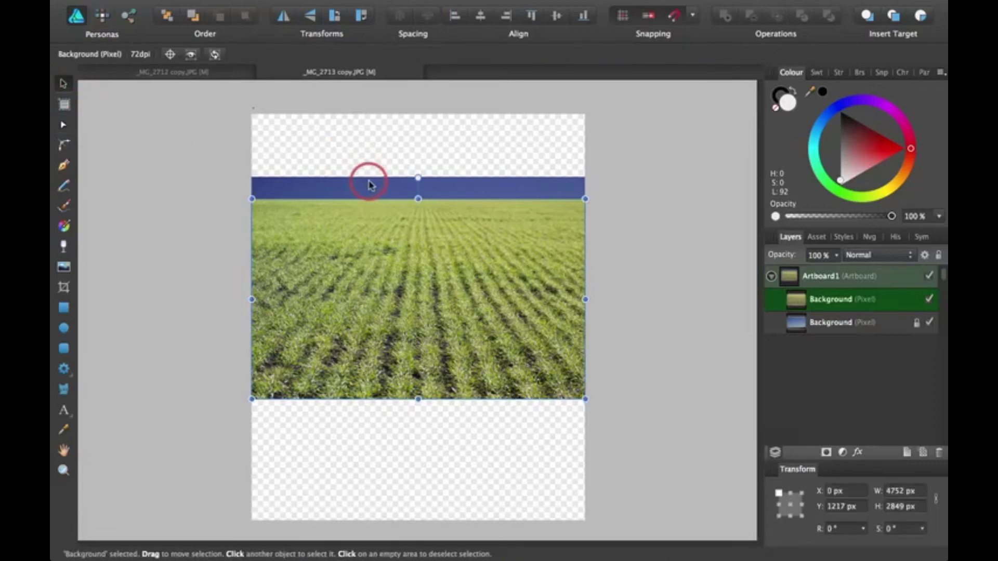
{"action": "left_click_drag", "start_coordinate": [387, 239], "coordinate": [388, 351]}
Step: Unlock the lower Background sky layer and drag it up to align with Artboard1's top
{"action": "left_click", "coordinate": [863, 318]}
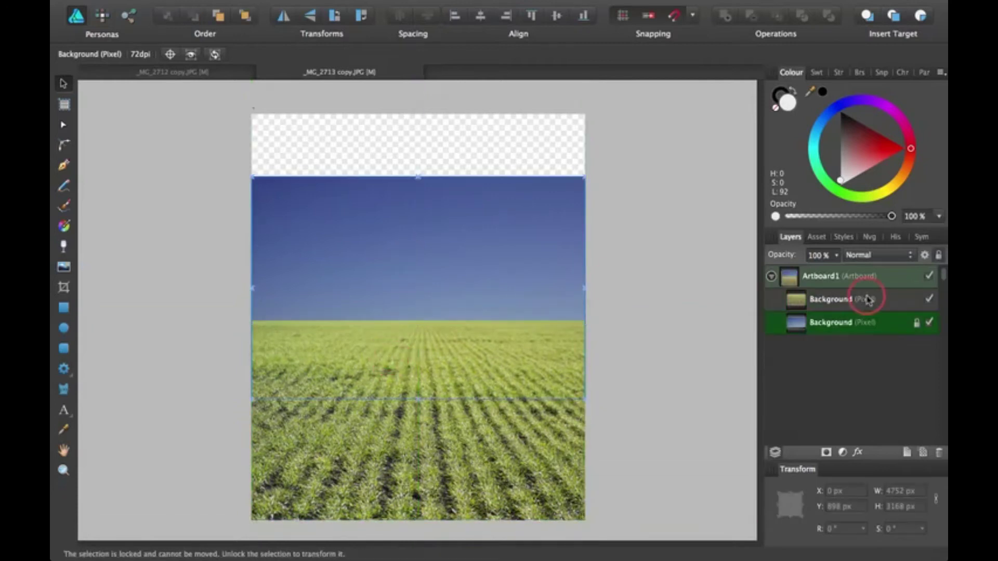
{"action": "left_click", "coordinate": [915, 325]}
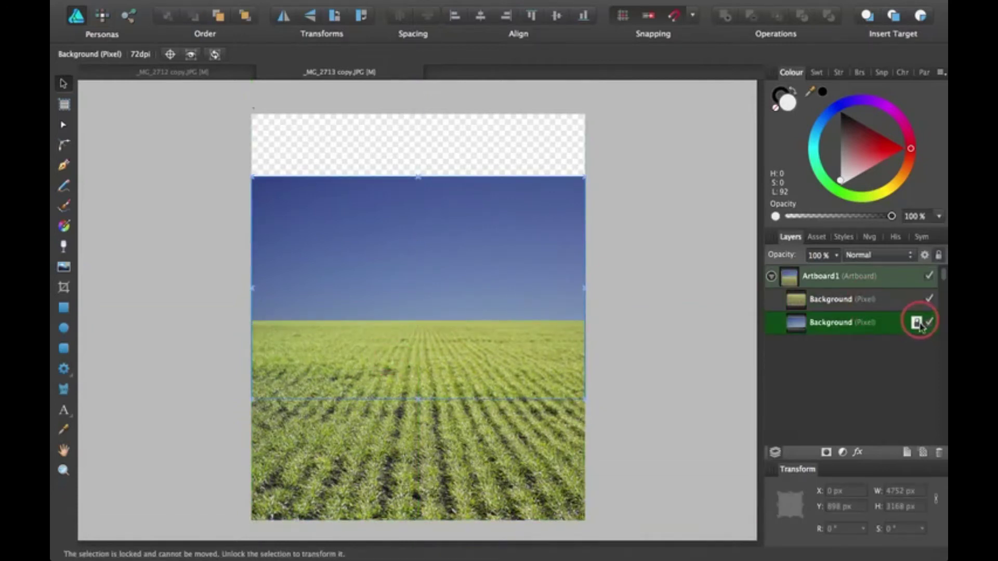
{"action": "left_click", "coordinate": [918, 324]}
{"action": "left_click_drag", "start_coordinate": [477, 255], "coordinate": [472, 195]}
{"action": "left_click", "coordinate": [654, 318]}
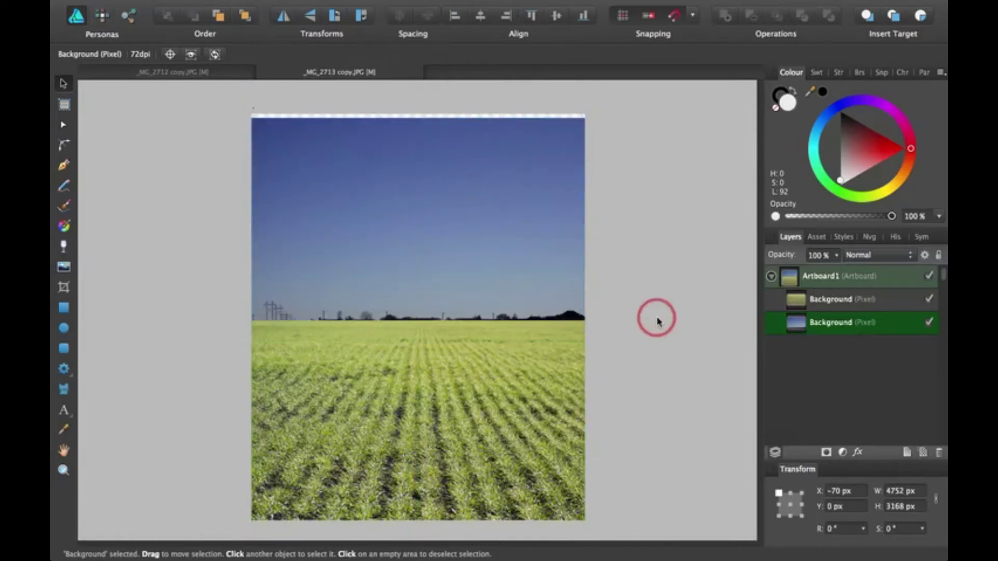
{"action": "left_click", "coordinate": [528, 232]}
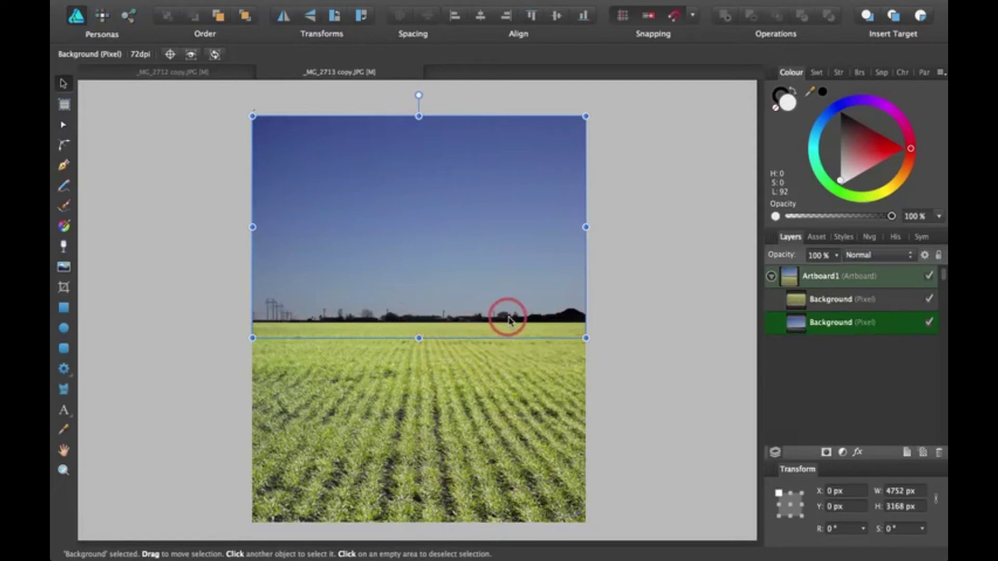
{"action": "mouse_move", "coordinate": [478, 303]}
{"action": "left_mouse_down"}
{"action": "mouse_move", "coordinate": [474, 284]}
{"action": "mouse_move", "coordinate": [477, 297]}
{"action": "left_mouse_up"}
{"action": "left_click", "coordinate": [618, 319]}
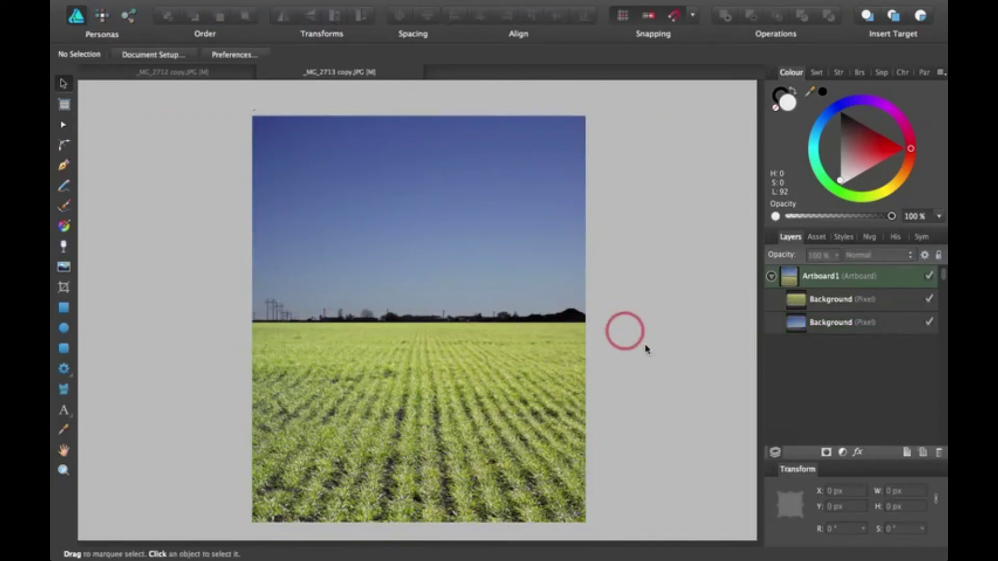
Step: Zoom in to inspect the horizon seam, then zoom back out to see the whole photo
{"action": "scroll", "coordinate": [654, 355], "scroll_direction": "down", "scroll_amount": 1}
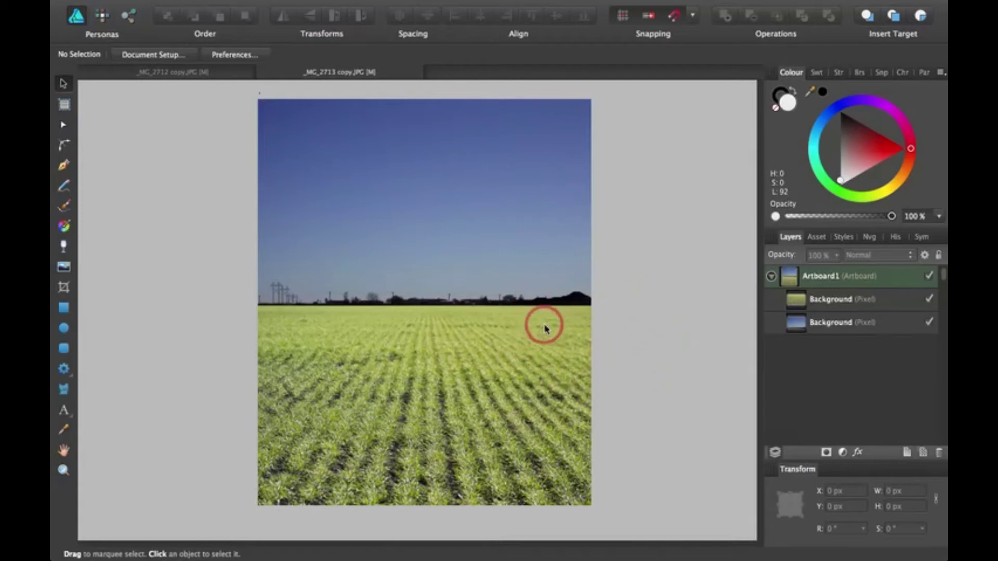
{"action": "scroll", "coordinate": [379, 343], "scroll_direction": "up", "scroll_amount": 1}
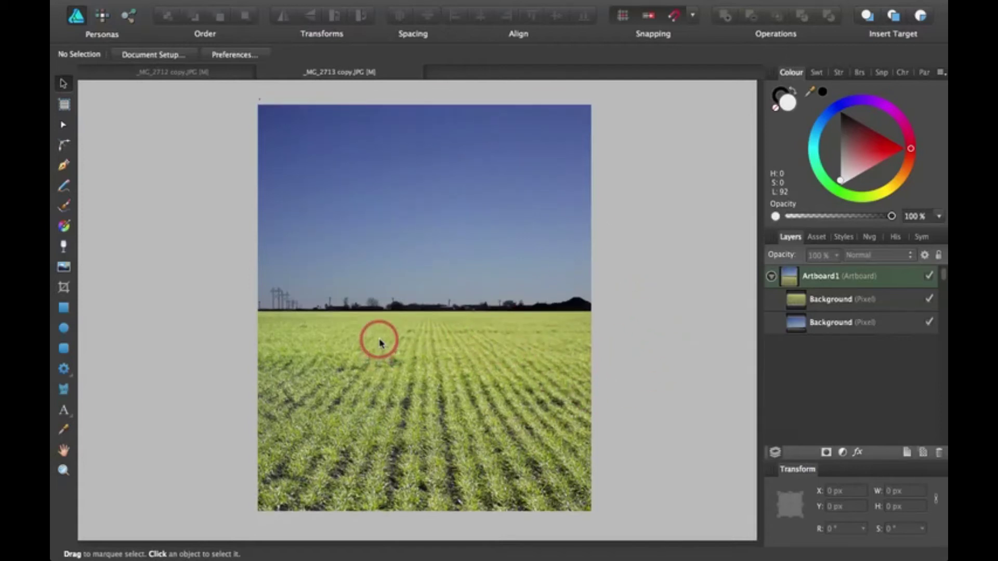
{"action": "key", "text": "super+equal"}
{"action": "key", "text": "super+equal"}
{"action": "key", "text": "super+equal"}
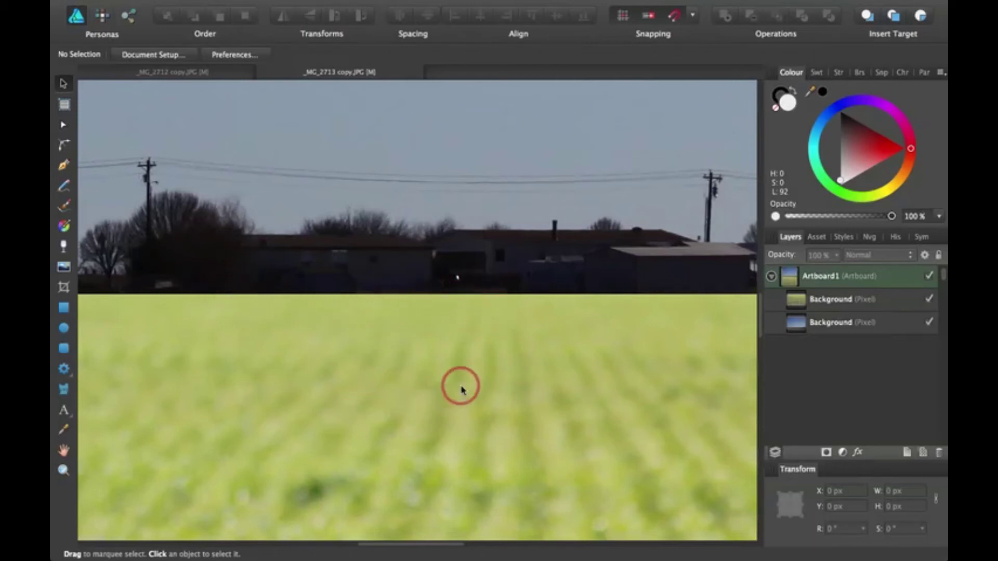
{"action": "key", "text": "super+minus"}
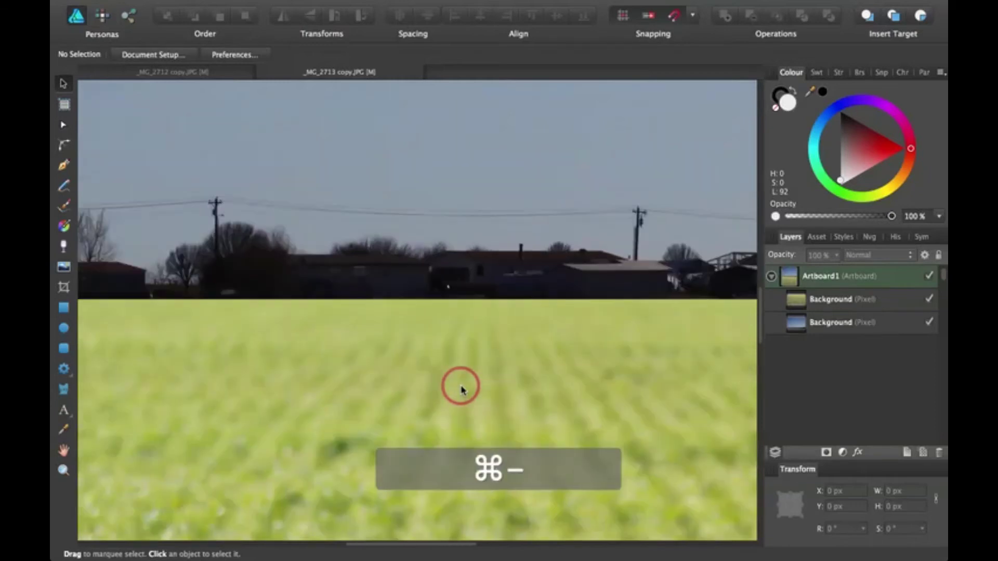
{"action": "key", "text": "super+minus"}
{"action": "key", "text": "super+minus"}
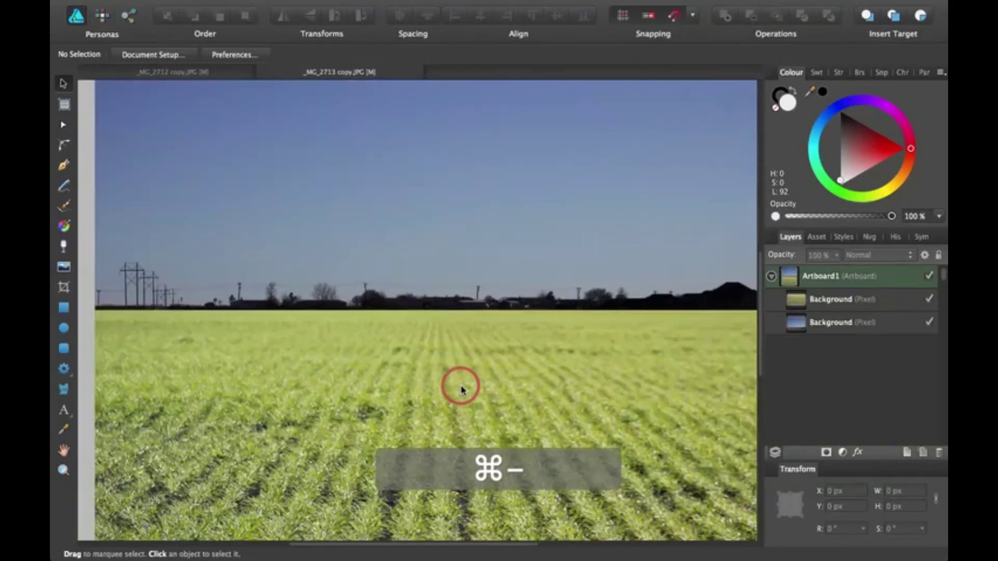
Step: In the Pixel Persona, set the Blur Brush Tool to 100% hardness and 460 px width
{"action": "key", "text": "super+2"}
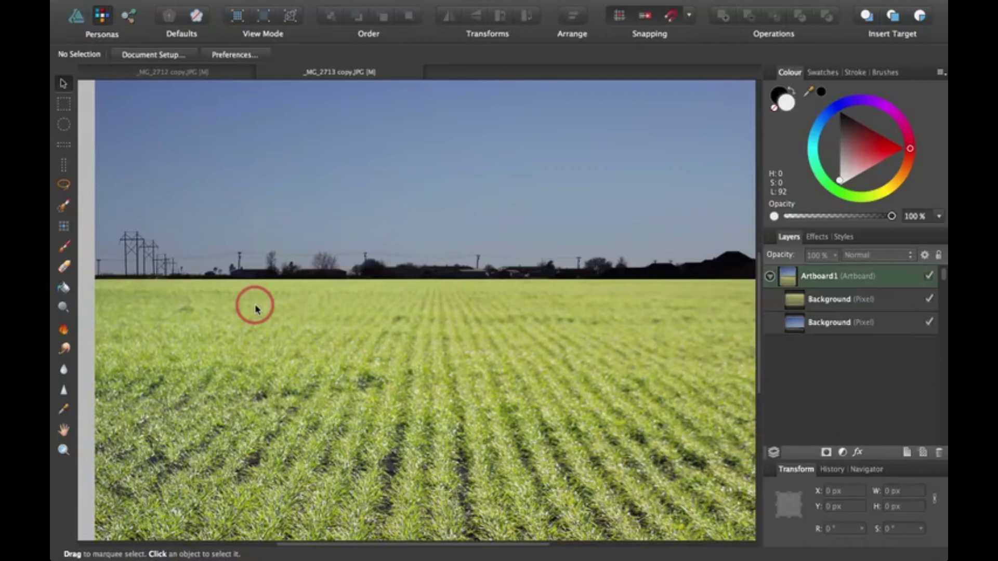
{"action": "scroll", "coordinate": [307, 355], "scroll_direction": "right", "scroll_amount": 3}
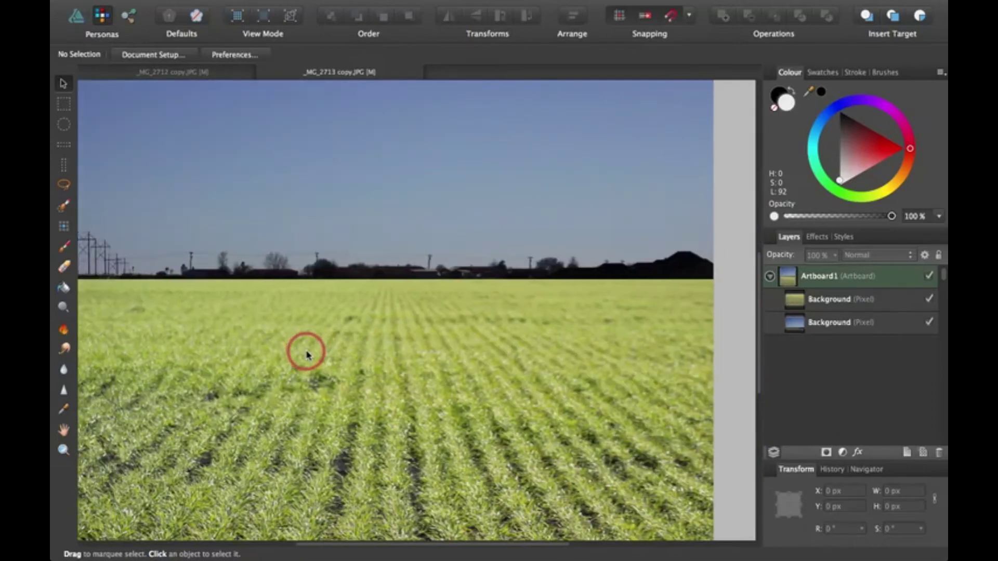
{"action": "scroll", "coordinate": [306, 355], "scroll_direction": "left", "scroll_amount": 5}
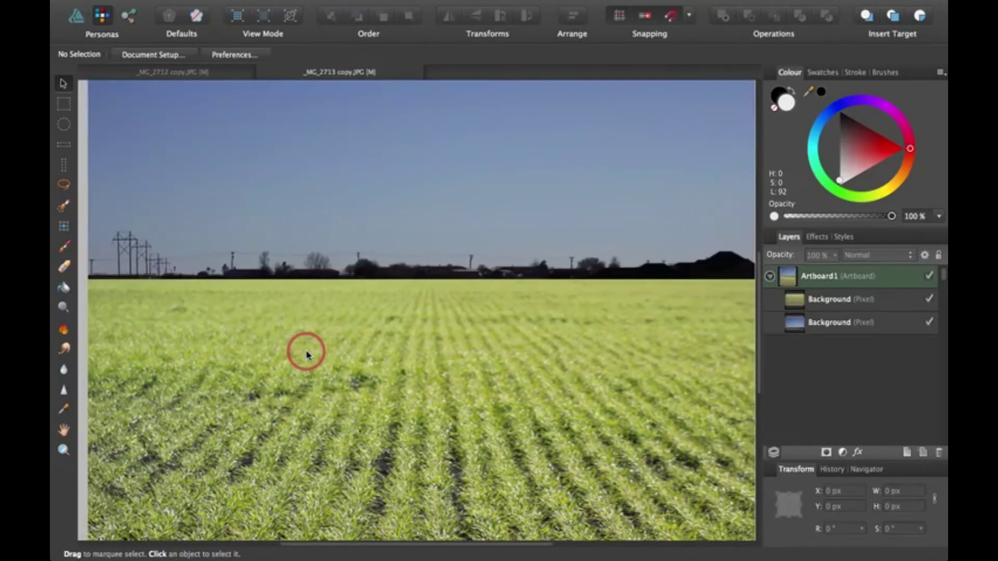
{"action": "left_click", "coordinate": [64, 370]}
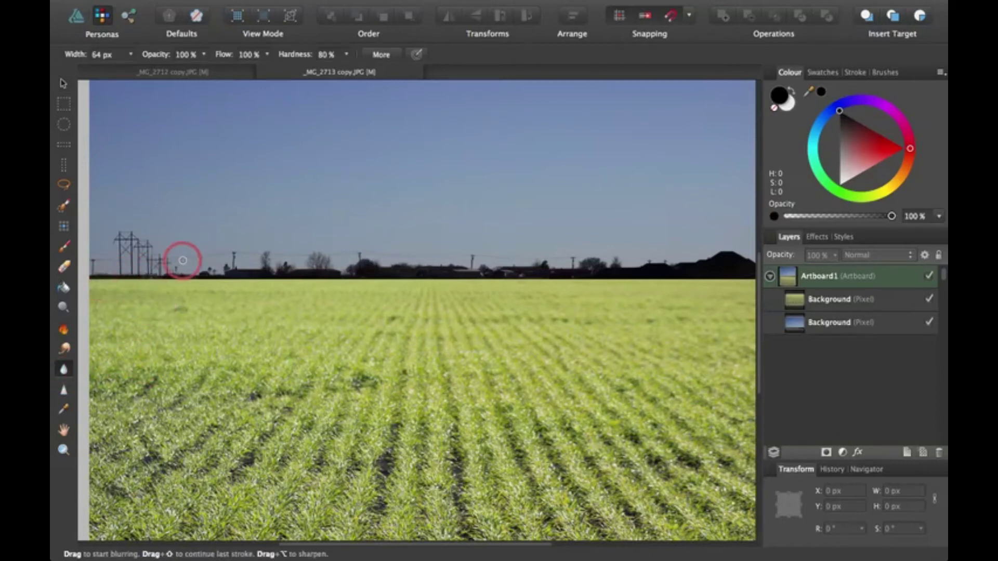
{"action": "left_click", "coordinate": [343, 55]}
{"action": "left_click_drag", "start_coordinate": [345, 74], "coordinate": [373, 71]}
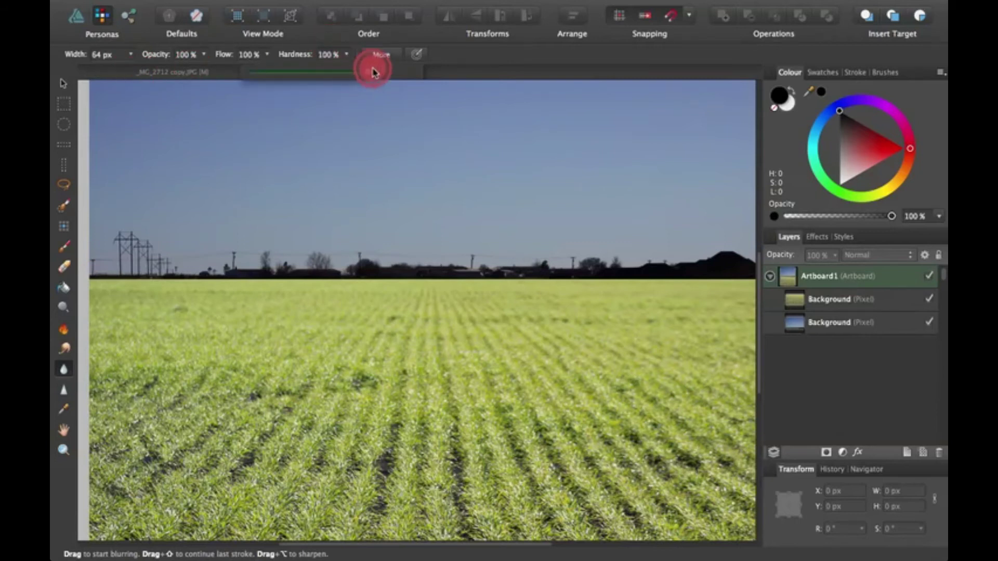
{"action": "left_click", "coordinate": [130, 55]}
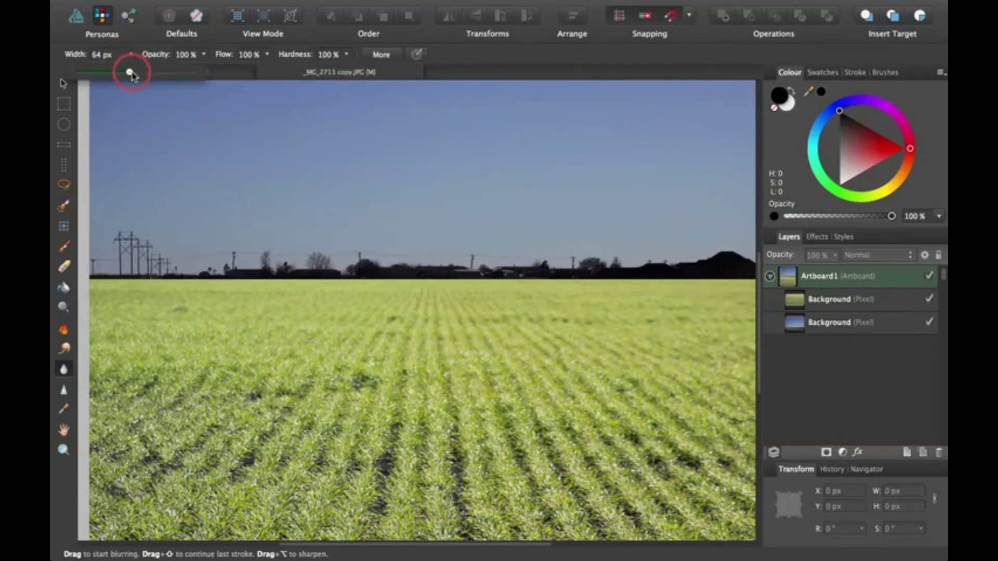
{"action": "left_click_drag", "start_coordinate": [130, 73], "coordinate": [170, 72]}
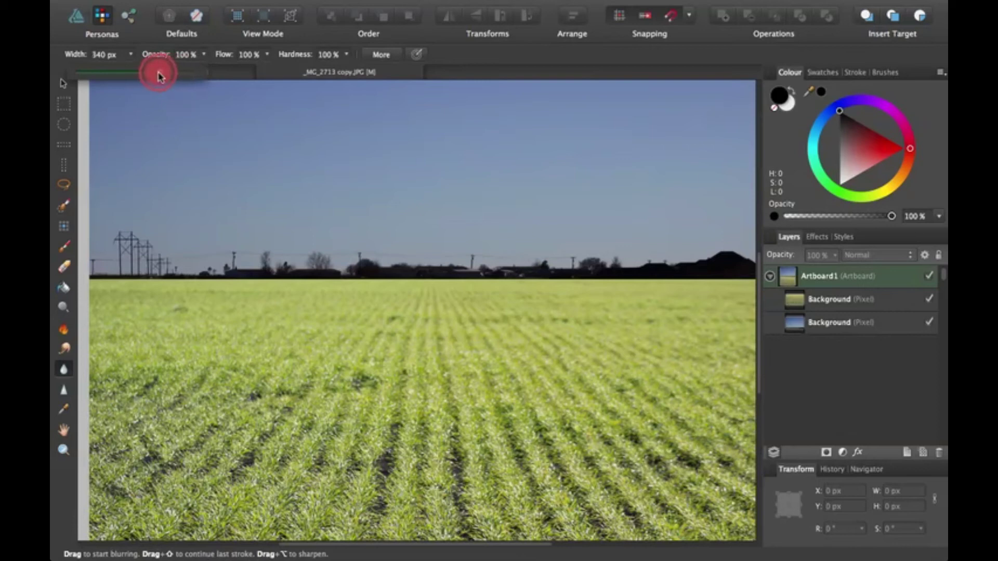
{"action": "left_click_drag", "start_coordinate": [167, 75], "coordinate": [172, 72]}
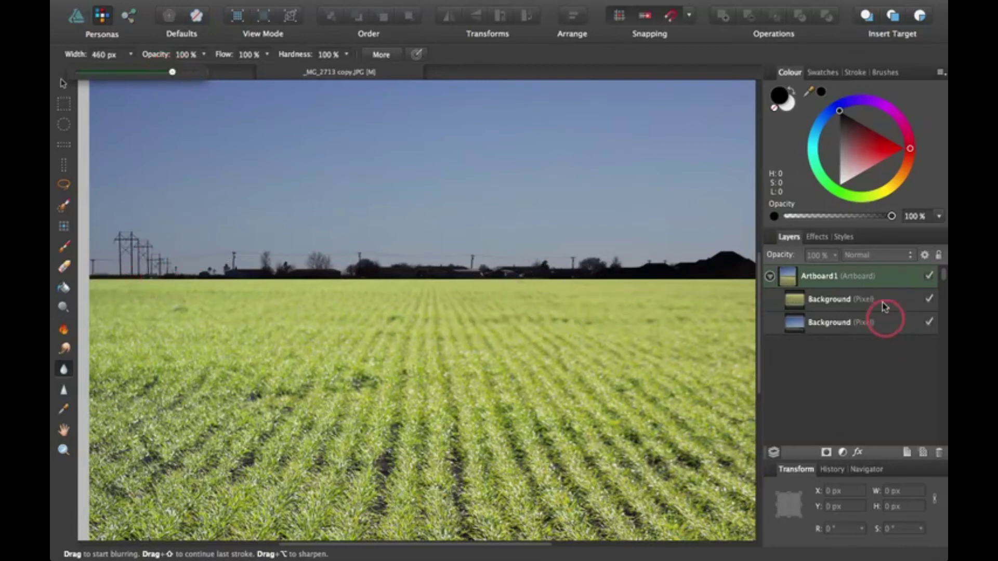
Step: Select the upper Background field layer and blur its edge along the horizon seam
{"action": "left_click", "coordinate": [866, 298]}
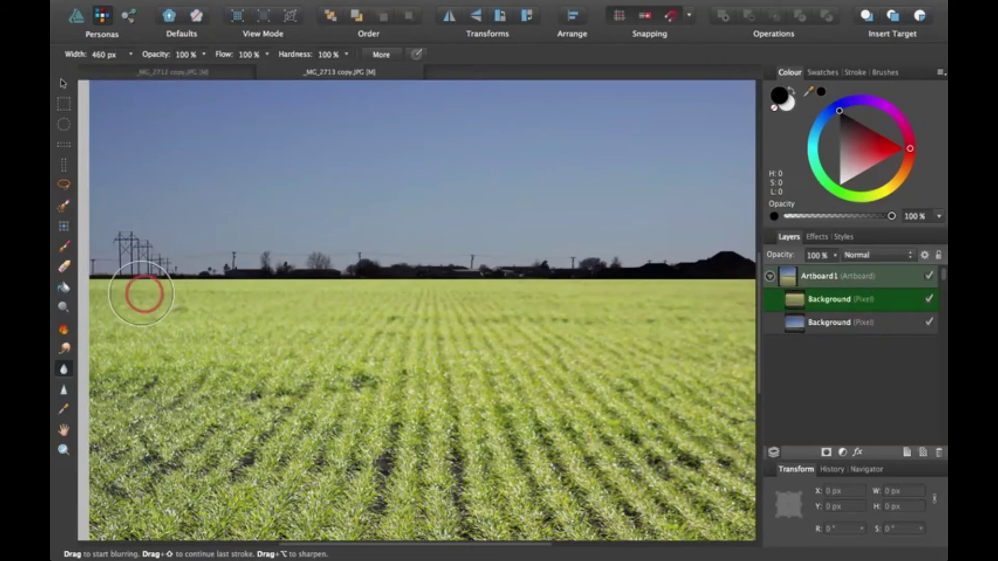
{"action": "mouse_move", "coordinate": [194, 287]}
{"action": "left_mouse_down"}
{"action": "mouse_move", "coordinate": [161, 284]}
{"action": "mouse_move", "coordinate": [239, 275]}
{"action": "mouse_move", "coordinate": [344, 285]}
{"action": "mouse_move", "coordinate": [492, 270]}
{"action": "mouse_move", "coordinate": [410, 271]}
{"action": "mouse_move", "coordinate": [691, 279]}
{"action": "left_mouse_up"}
{"action": "key", "text": "super+equal"}
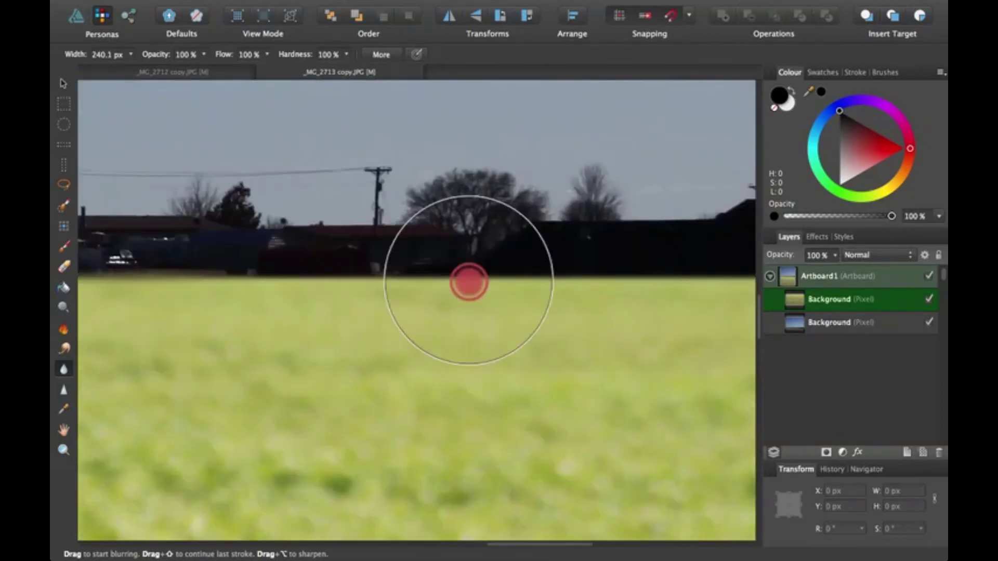
{"action": "left_click_drag", "start_coordinate": [469, 279], "coordinate": [551, 286]}
{"action": "left_click_drag", "start_coordinate": [160, 293], "coordinate": [475, 303]}
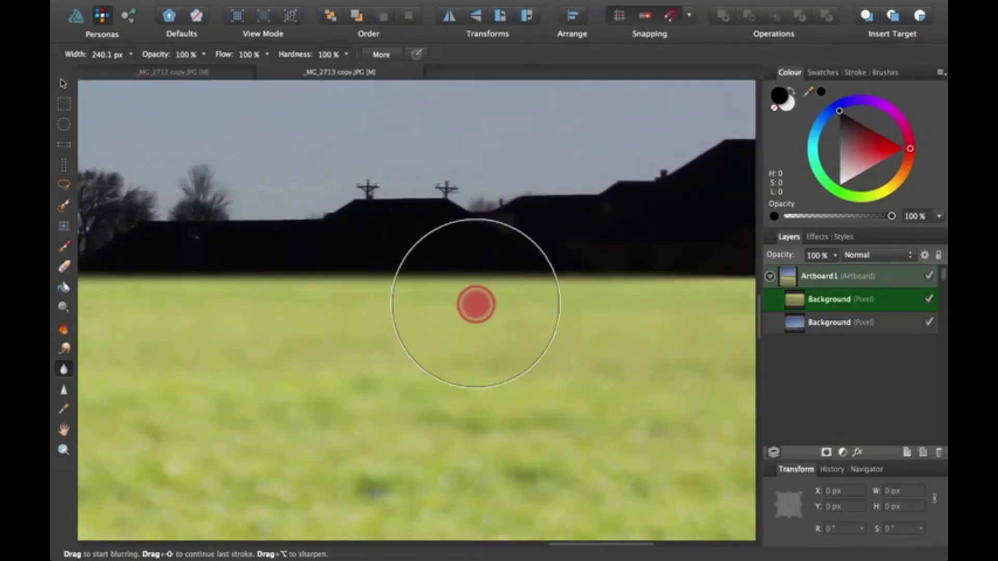
{"action": "scroll", "coordinate": [217, 291], "scroll_direction": "right", "scroll_amount": 10}
{"action": "mouse_move", "coordinate": [216, 291]}
{"action": "left_mouse_down"}
{"action": "mouse_move", "coordinate": [421, 293]}
{"action": "mouse_move", "coordinate": [350, 283]}
{"action": "mouse_move", "coordinate": [466, 310]}
{"action": "left_mouse_up"}
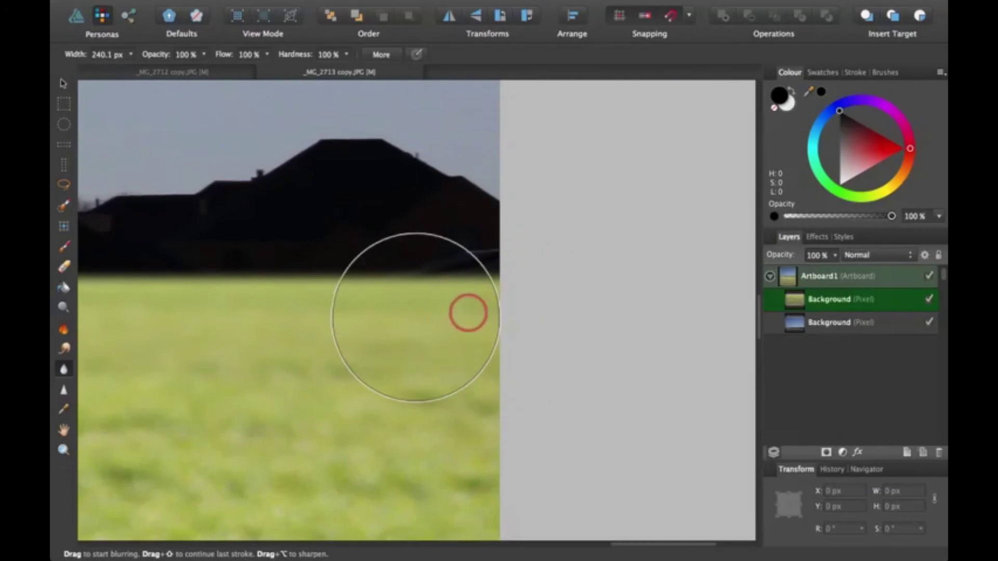
{"action": "key", "text": "super+minus"}
{"action": "key", "text": "super+minus"}
{"action": "scroll", "coordinate": [208, 301], "scroll_direction": "left", "scroll_amount": 10}
Step: Continue blurring the field's horizon near the pylons, then zoom out to view the photo
{"action": "key", "text": "super+equal"}
{"action": "key", "text": "super+equal"}
{"action": "key", "text": "super+equal"}
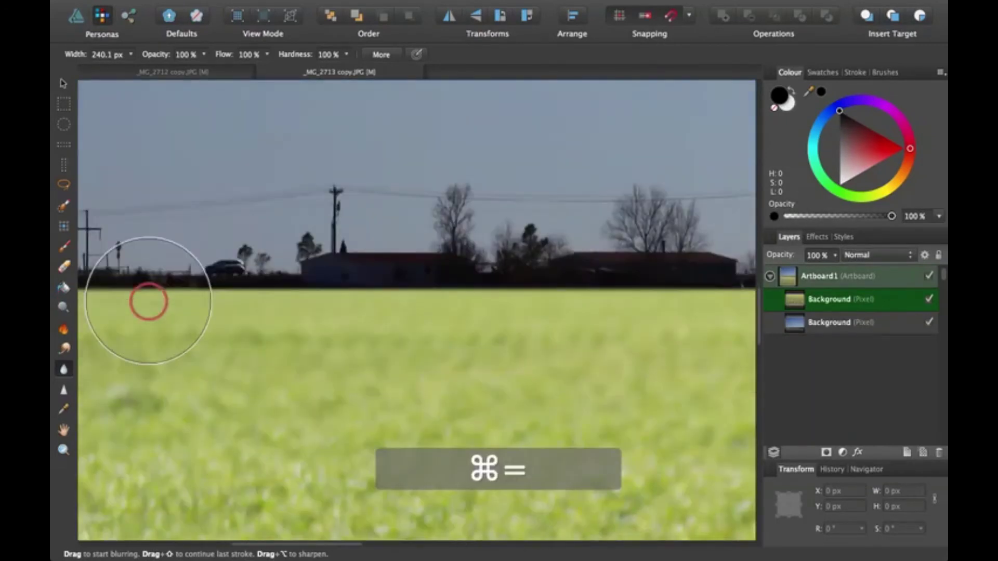
{"action": "mouse_move", "coordinate": [441, 271]}
{"action": "left_mouse_down"}
{"action": "mouse_move", "coordinate": [220, 318]}
{"action": "mouse_move", "coordinate": [419, 294]}
{"action": "mouse_move", "coordinate": [209, 301]}
{"action": "left_mouse_up"}
{"action": "scroll", "coordinate": [220, 319], "scroll_direction": "right", "scroll_amount": 10}
{"action": "scroll", "coordinate": [209, 301], "scroll_direction": "right", "scroll_amount": 10}
{"action": "scroll", "coordinate": [225, 301], "scroll_direction": "right", "scroll_amount": 10}
{"action": "scroll", "coordinate": [234, 258], "scroll_direction": "left", "scroll_amount": 15}
{"action": "left_click_drag", "start_coordinate": [234, 258], "coordinate": [398, 247]}
{"action": "scroll", "coordinate": [399, 248], "scroll_direction": "right", "scroll_amount": 15}
{"action": "scroll", "coordinate": [519, 294], "scroll_direction": "right", "scroll_amount": 10}
{"action": "scroll", "coordinate": [352, 296], "scroll_direction": "left", "scroll_amount": 10}
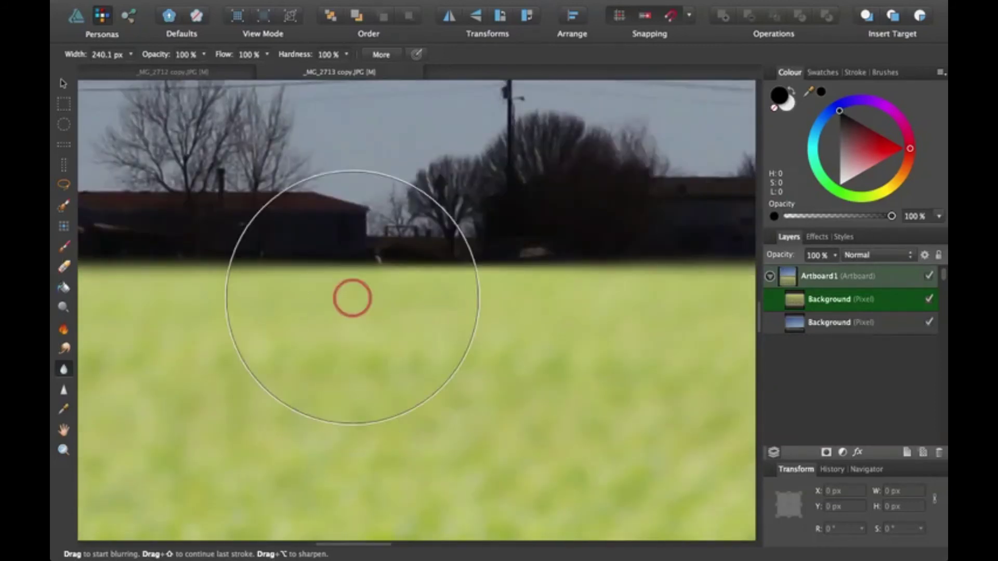
{"action": "scroll", "coordinate": [436, 285], "scroll_direction": "right", "scroll_amount": 10}
{"action": "key", "text": "super+minus"}
{"action": "key", "text": "super+minus"}
{"action": "key", "text": "super+minus"}
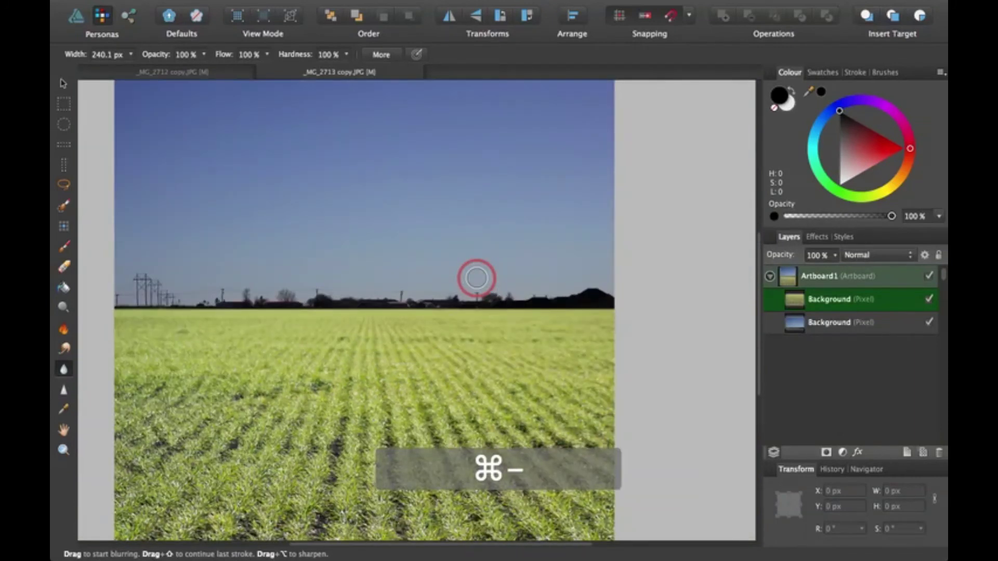
{"action": "scroll", "coordinate": [477, 278], "scroll_direction": "down", "scroll_amount": 5}
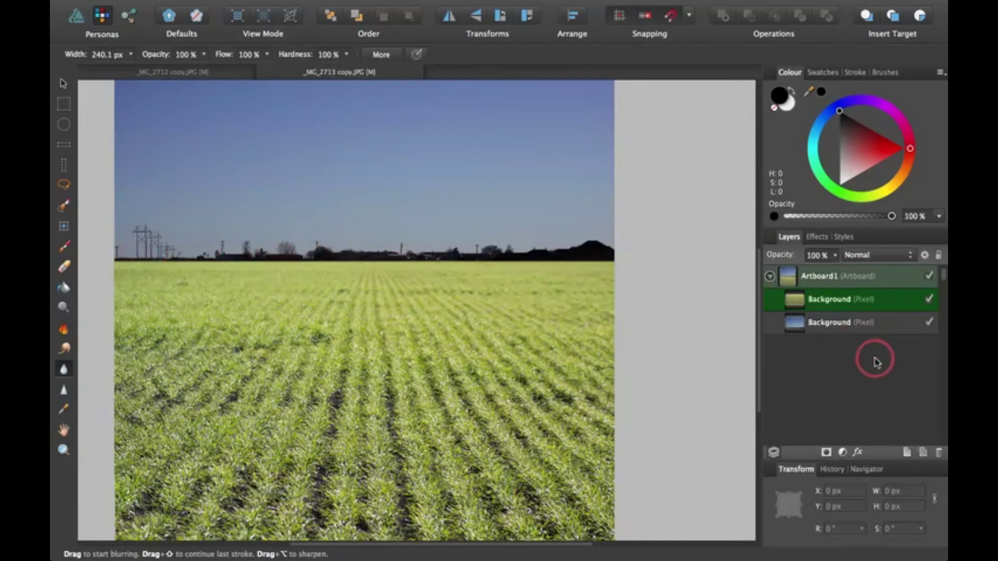
Step: Select the lower Background sky layer and blur its horizon edge across the buildings and pylons
{"action": "left_click", "coordinate": [861, 327]}
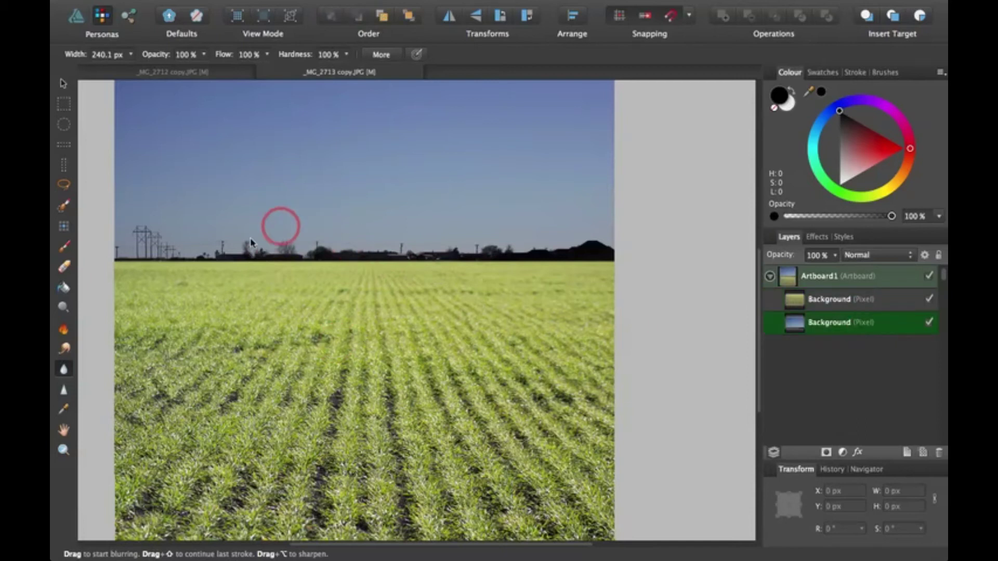
{"action": "key", "text": "super+equal"}
{"action": "key", "text": "super+equal"}
{"action": "mouse_move", "coordinate": [296, 221]}
{"action": "left_mouse_down"}
{"action": "mouse_move", "coordinate": [298, 291]}
{"action": "mouse_move", "coordinate": [594, 285]}
{"action": "mouse_move", "coordinate": [695, 306]}
{"action": "left_mouse_up"}
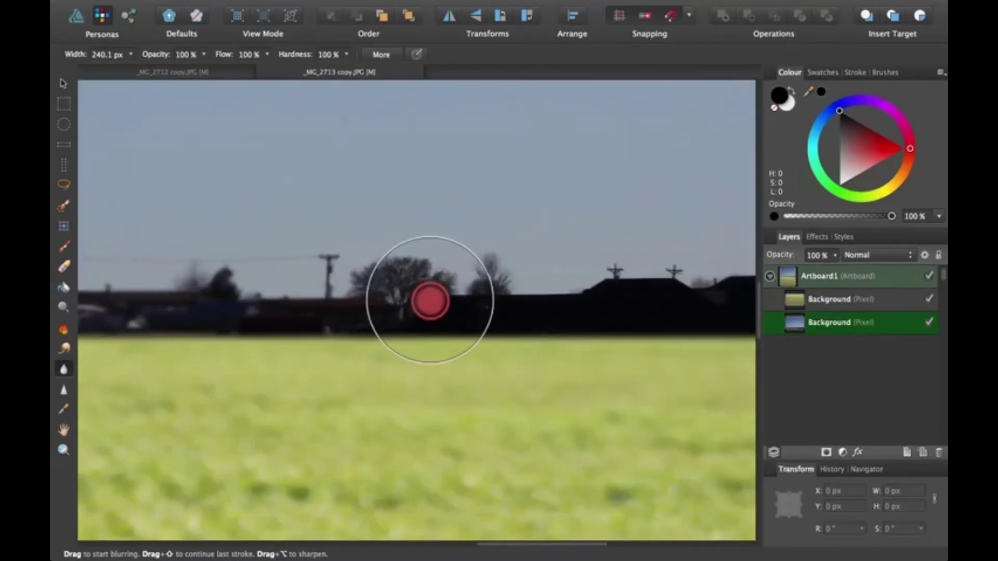
{"action": "left_click_drag", "start_coordinate": [430, 297], "coordinate": [539, 301]}
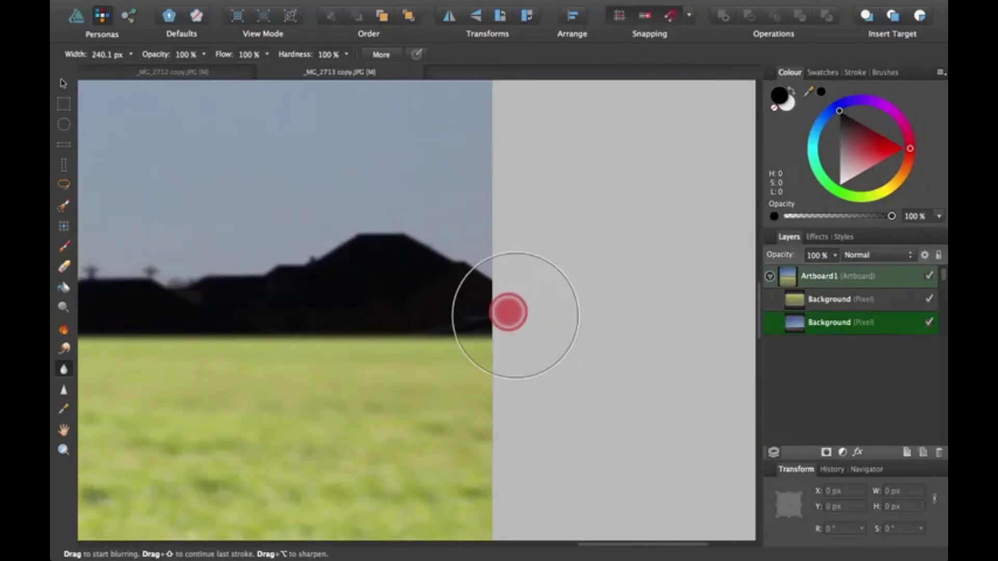
{"action": "mouse_move", "coordinate": [208, 324]}
{"action": "left_mouse_down"}
{"action": "mouse_move", "coordinate": [198, 327]}
{"action": "mouse_move", "coordinate": [530, 317]}
{"action": "left_mouse_up"}
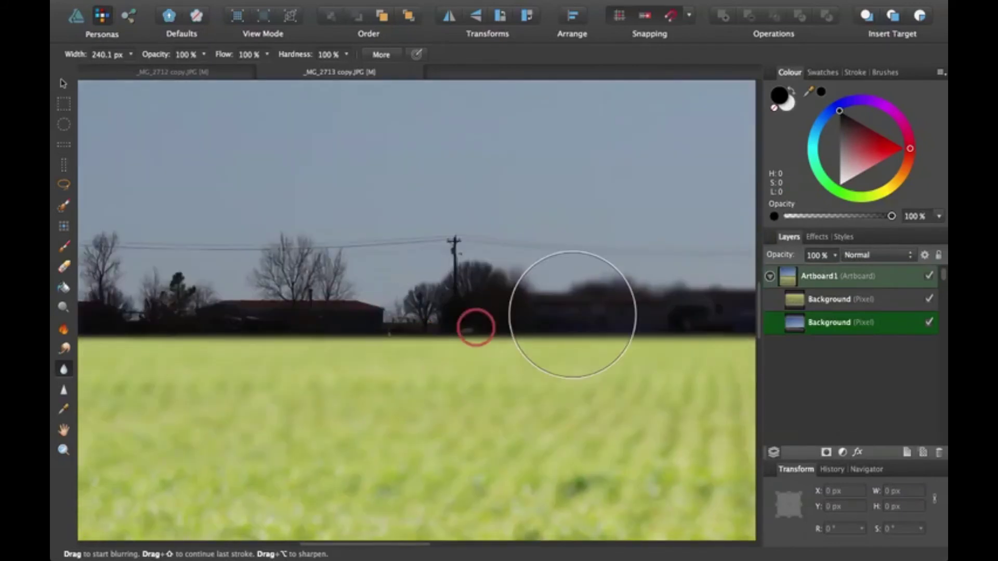
{"action": "left_click_drag", "start_coordinate": [300, 330], "coordinate": [225, 294]}
{"action": "mouse_move", "coordinate": [354, 314]}
{"action": "left_mouse_down"}
{"action": "mouse_move", "coordinate": [431, 281]}
{"action": "mouse_move", "coordinate": [330, 285]}
{"action": "left_mouse_up"}
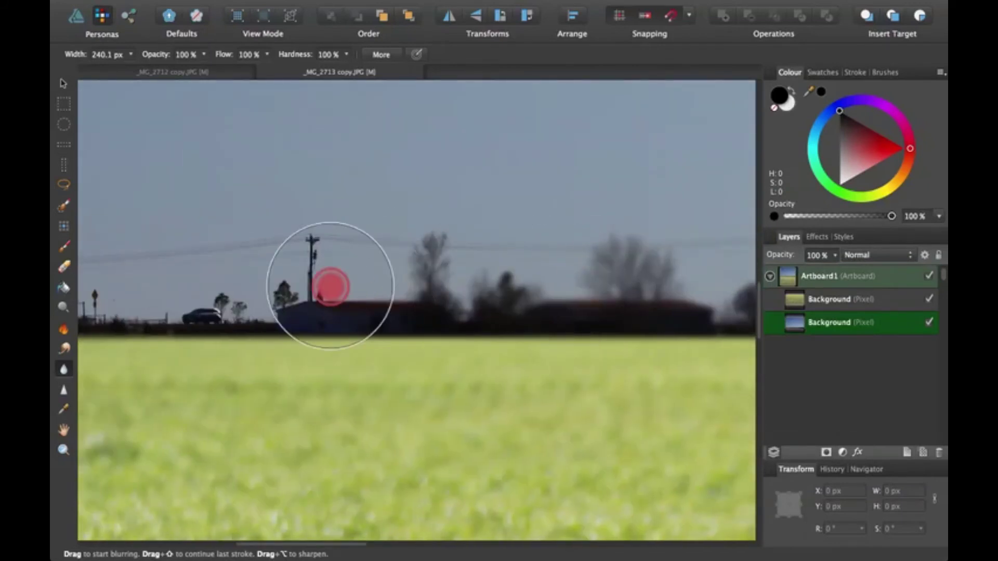
{"action": "mouse_move", "coordinate": [281, 281]}
{"action": "left_mouse_down"}
{"action": "mouse_move", "coordinate": [305, 272]}
{"action": "mouse_move", "coordinate": [304, 237]}
{"action": "mouse_move", "coordinate": [468, 314]}
{"action": "left_mouse_up"}
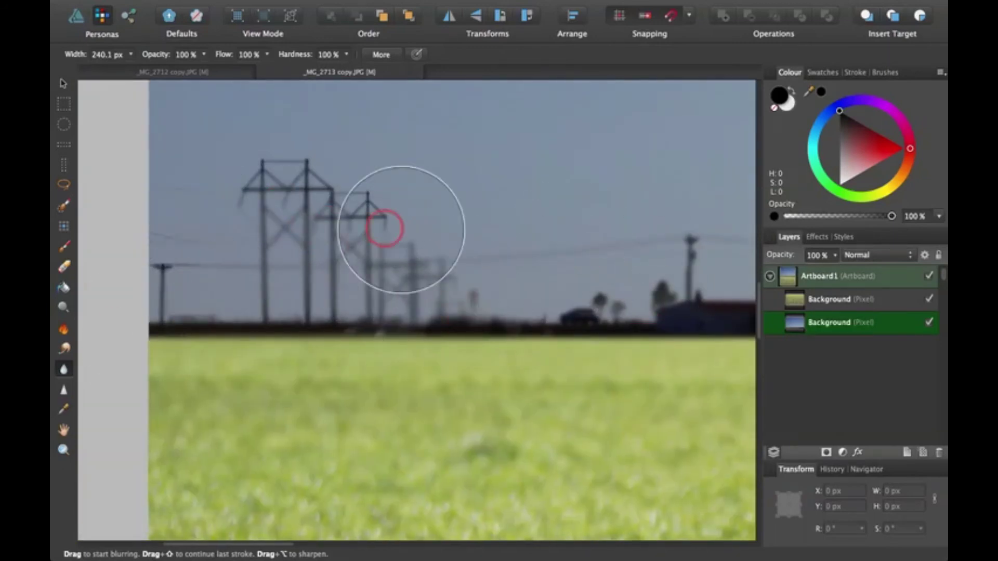
Step: Zoom out until the whole blended artboard fits in the window
{"action": "key", "text": "super+minus"}
{"action": "key", "text": "super+minus"}
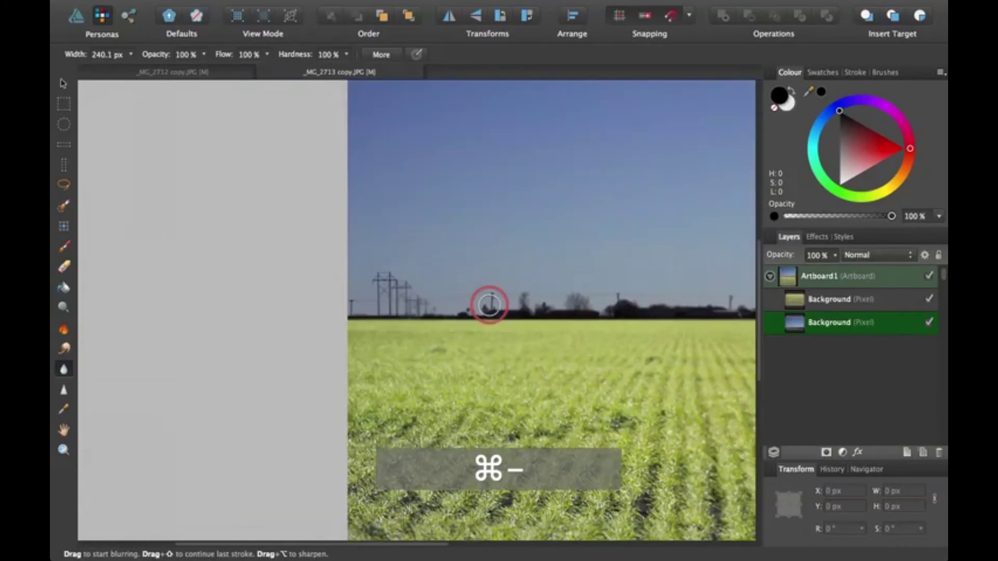
{"action": "key", "text": "super+equal"}
{"action": "scroll", "coordinate": [572, 291], "scroll_direction": "right", "scroll_amount": 5}
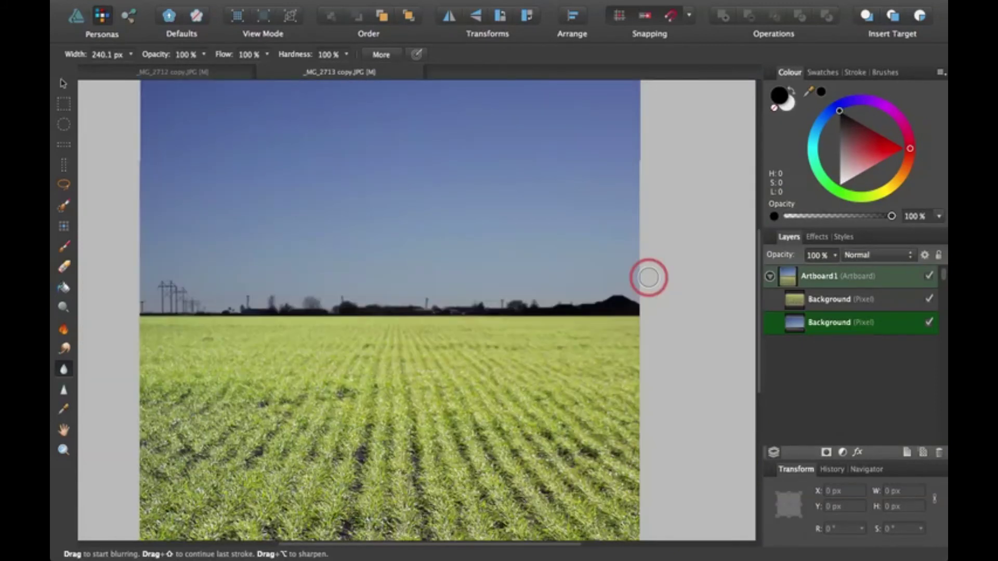
{"action": "key", "text": "super+minus"}
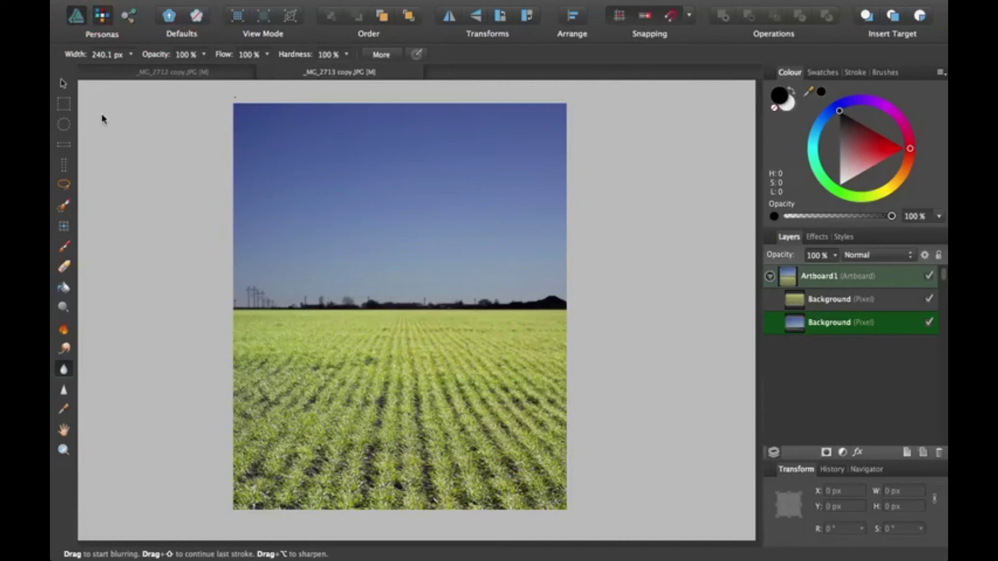
Step: In the Designer Persona, crop the sky photo's top and trim its left and right sides inward
{"action": "key", "text": "super+1"}
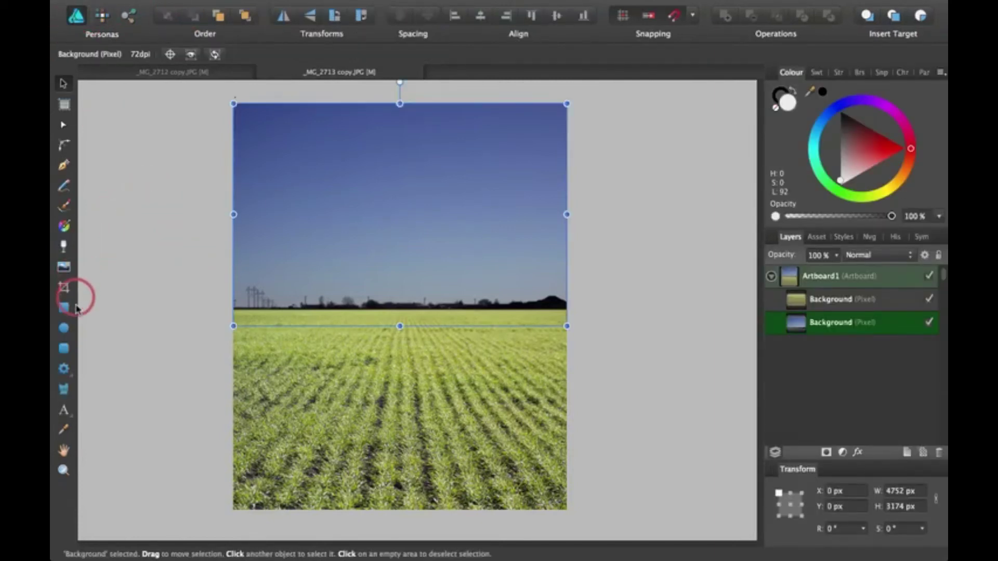
{"action": "left_click", "coordinate": [65, 290]}
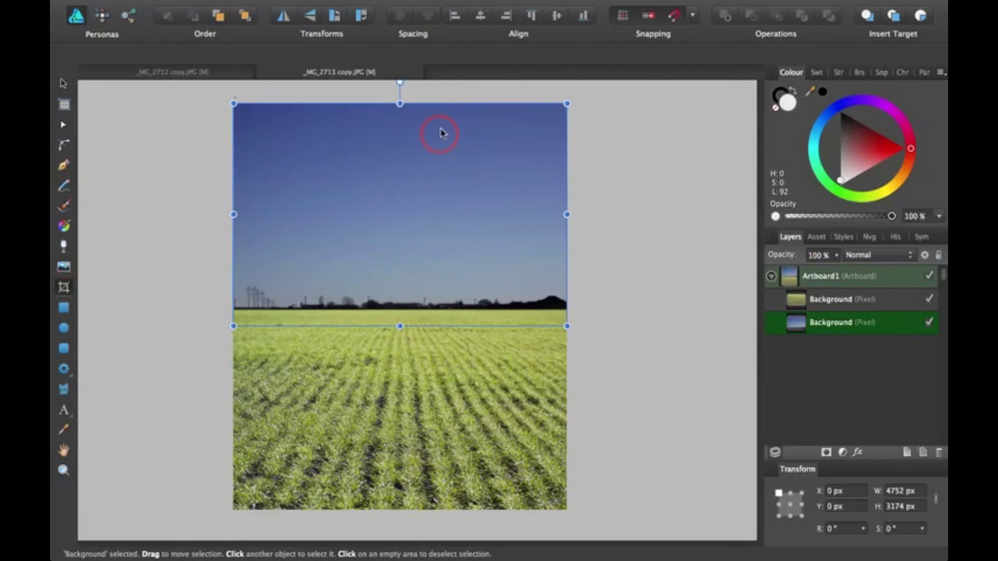
{"action": "left_click_drag", "start_coordinate": [401, 174], "coordinate": [401, 208]}
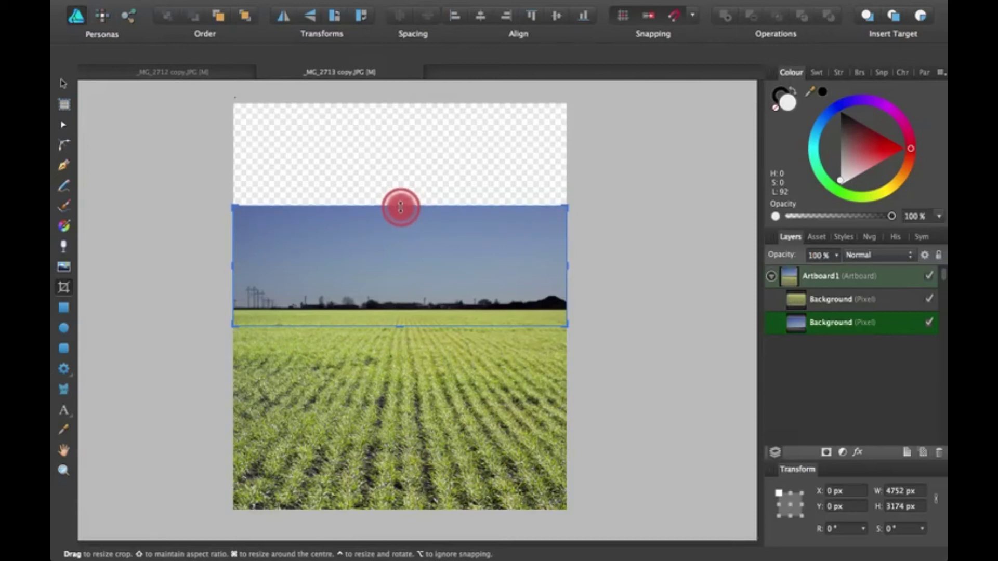
{"action": "left_click", "coordinate": [262, 223]}
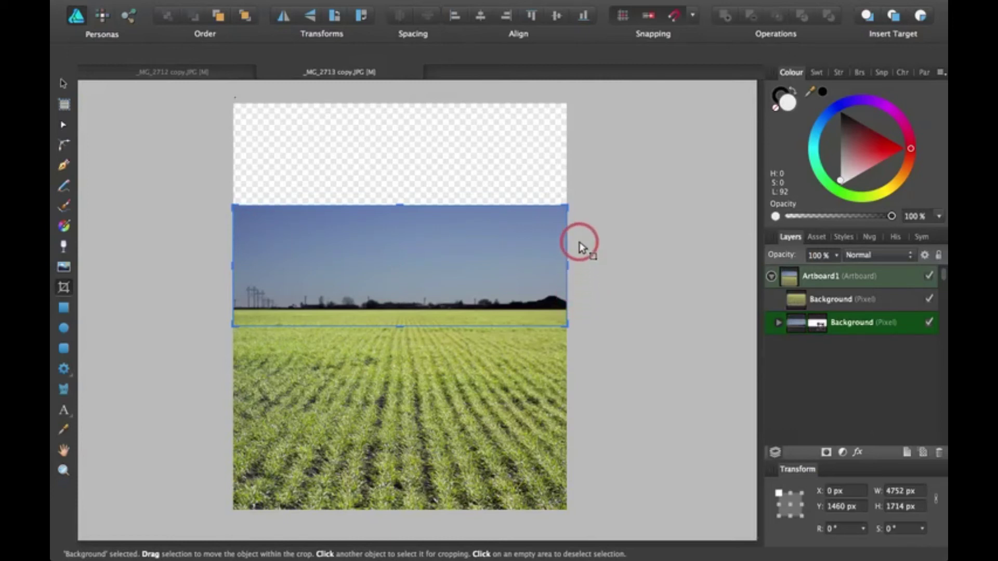
{"action": "key", "text": "super+z"}
{"action": "left_click_drag", "start_coordinate": [569, 264], "coordinate": [525, 257]}
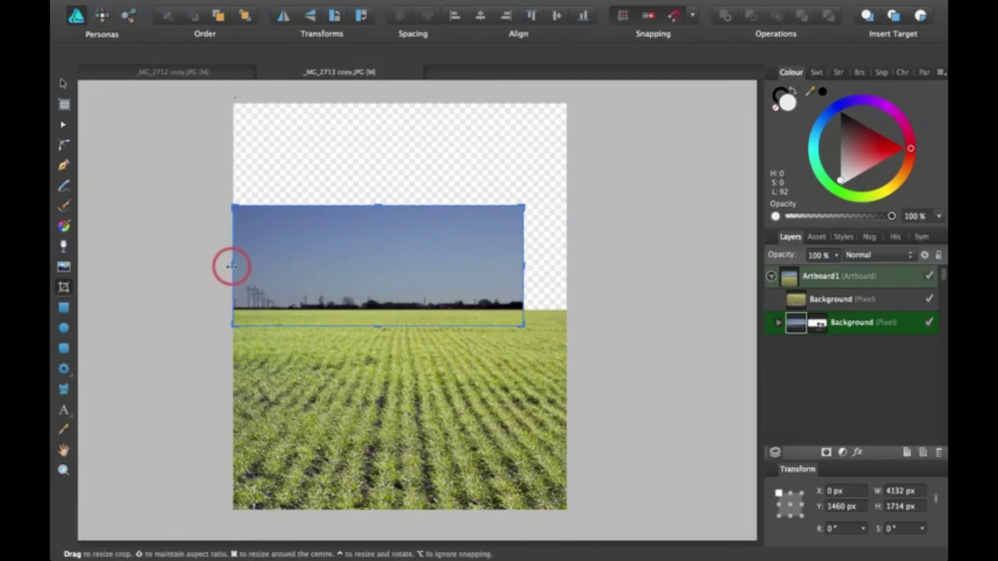
{"action": "left_click_drag", "start_coordinate": [232, 265], "coordinate": [281, 267]}
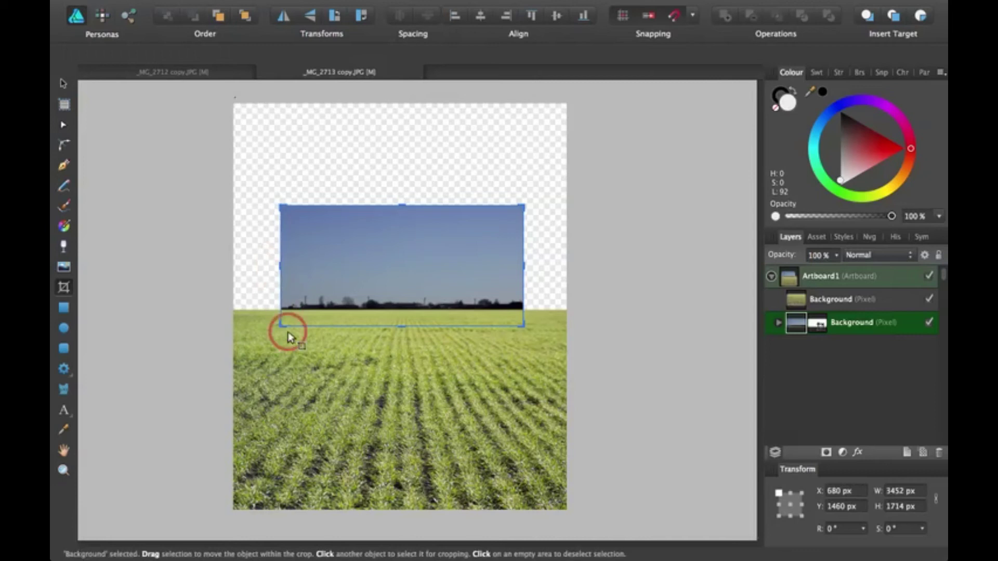
Step: Crop the field photo's left and right sides to match the sky photo's width
{"action": "left_click", "coordinate": [239, 389]}
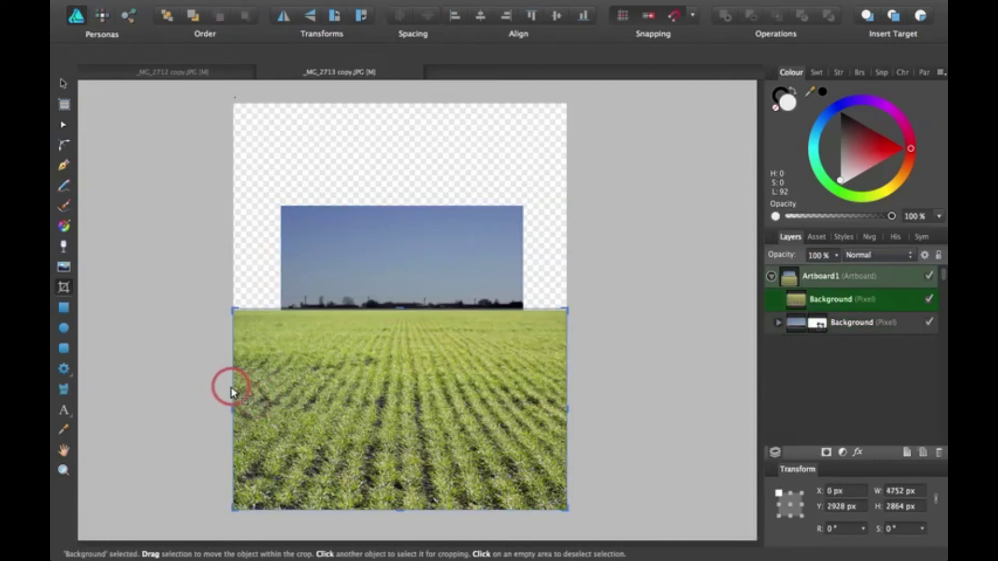
{"action": "left_click_drag", "start_coordinate": [233, 405], "coordinate": [279, 404]}
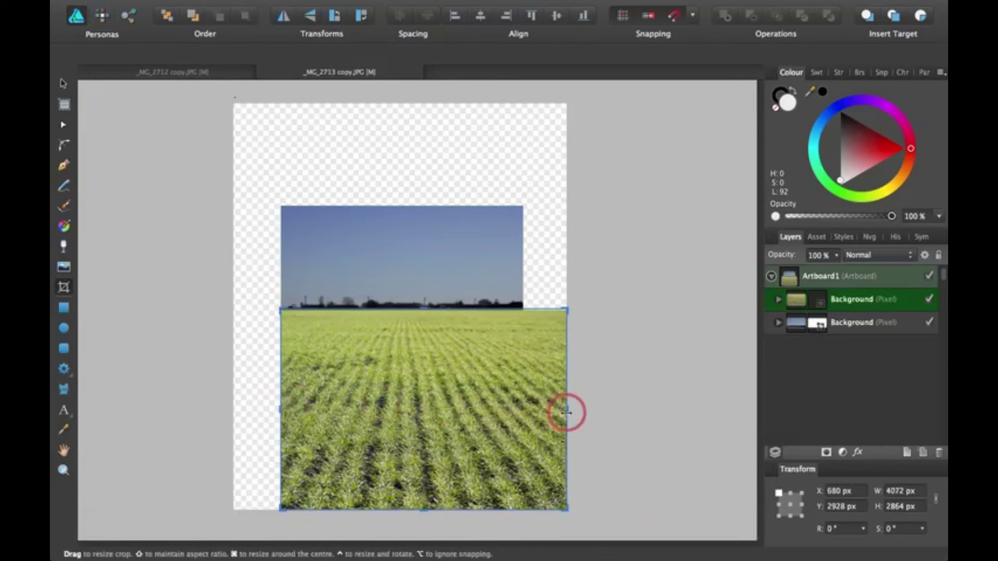
{"action": "left_click_drag", "start_coordinate": [564, 403], "coordinate": [523, 404]}
{"action": "left_click", "coordinate": [619, 404]}
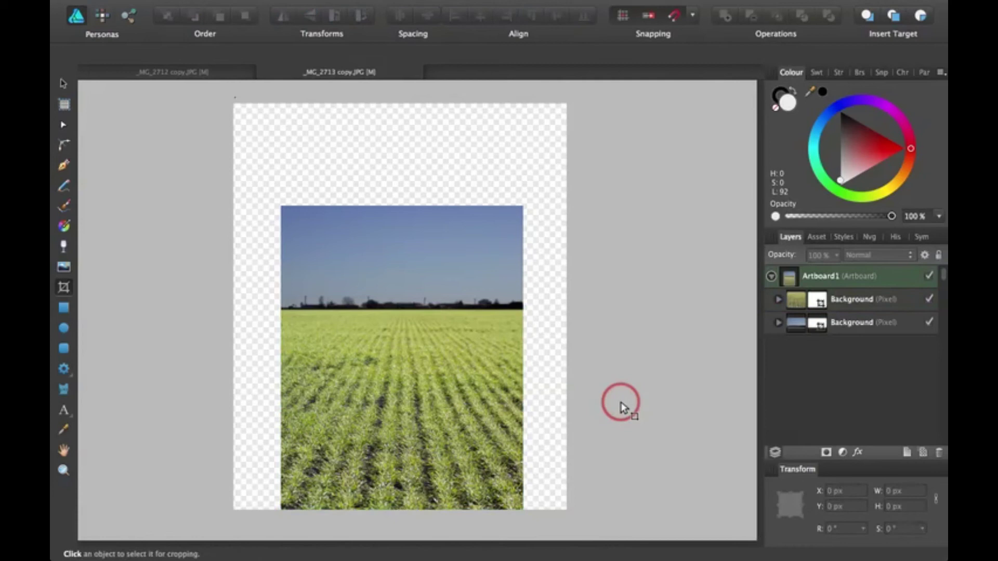
{"action": "scroll", "coordinate": [439, 263], "scroll_direction": "down", "scroll_amount": 2}
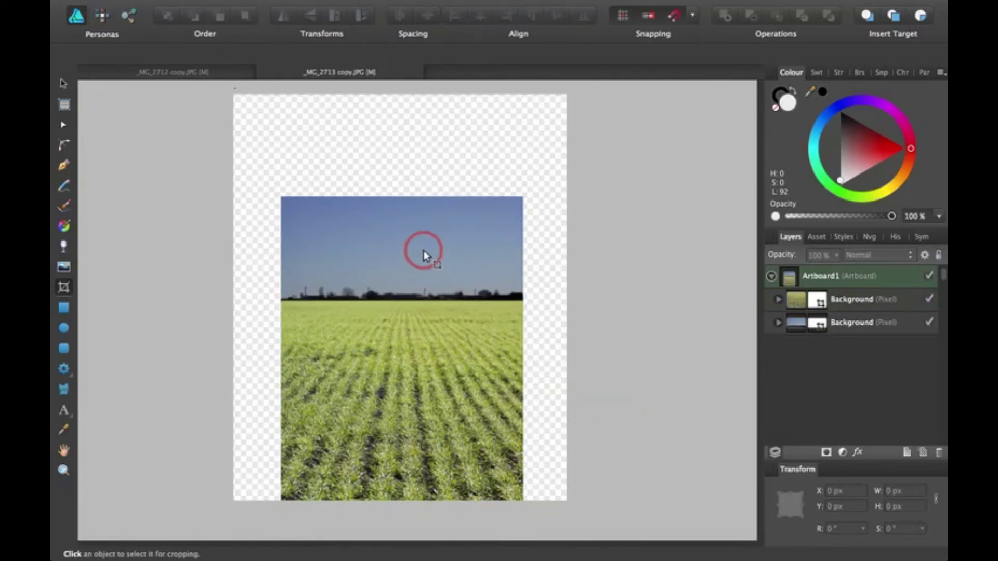
Step: Resize Artboard1 to 3362 × 4322 px by pulling its top-left corner and right edge to the image
{"action": "left_click", "coordinate": [64, 107]}
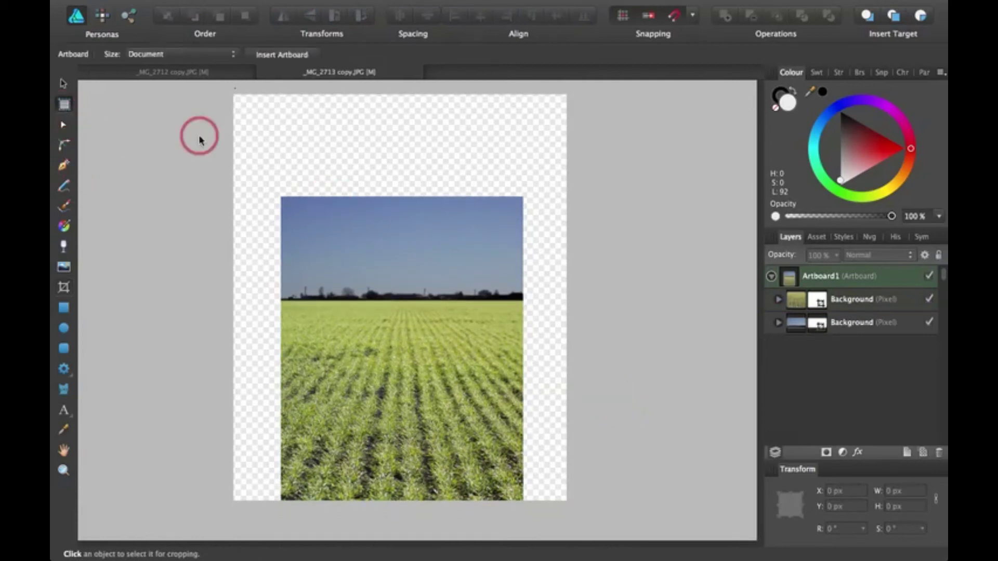
{"action": "left_click", "coordinate": [263, 115]}
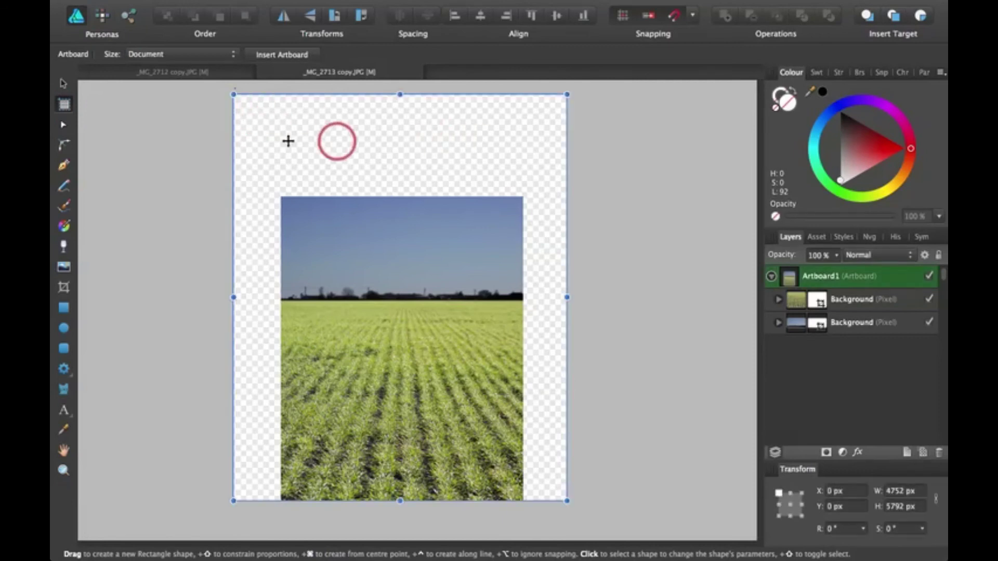
{"action": "left_click_drag", "start_coordinate": [234, 94], "coordinate": [284, 198]}
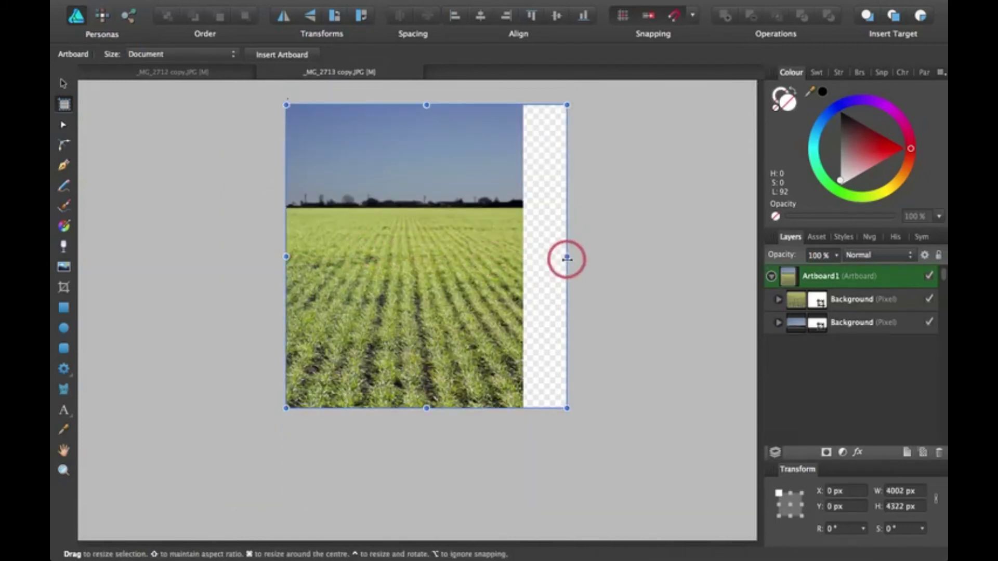
{"action": "left_click_drag", "start_coordinate": [567, 260], "coordinate": [522, 259]}
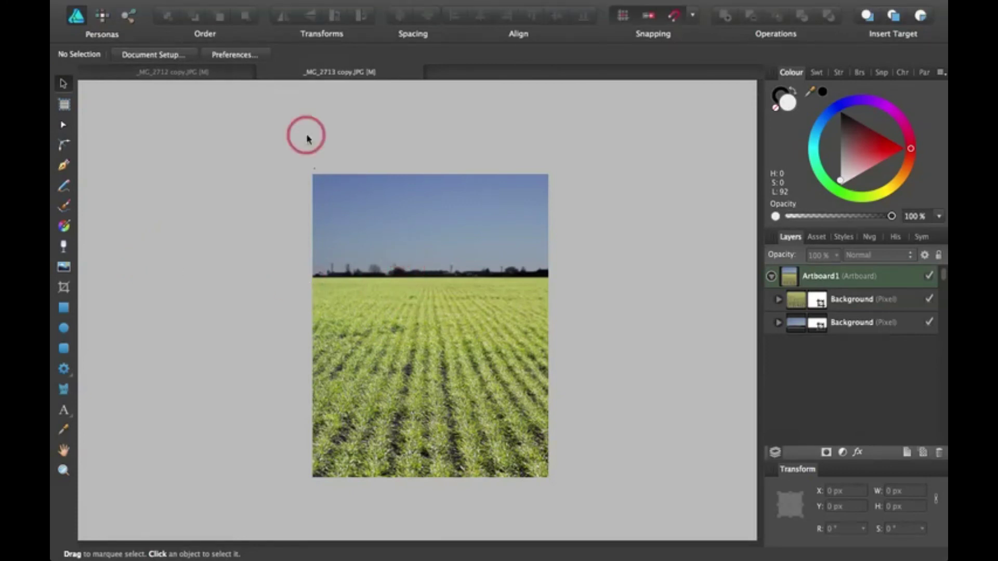
Step: Export the artboard as a JPEG (Best quality) named _MG_2713 copy.JPG to the Desktop, overwriting the existing file
{"action": "left_click", "coordinate": [194, 6]}
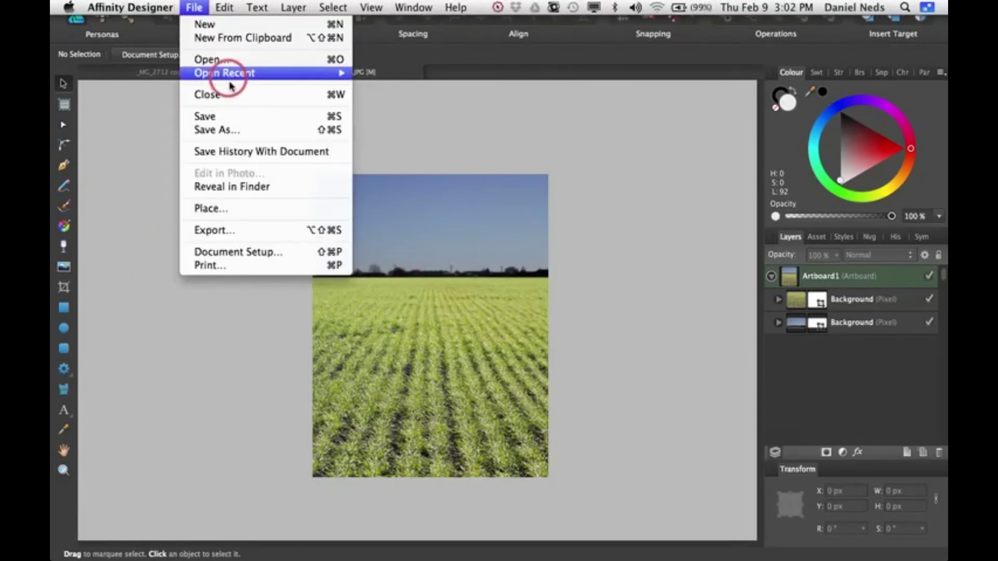
{"action": "left_click", "coordinate": [240, 234]}
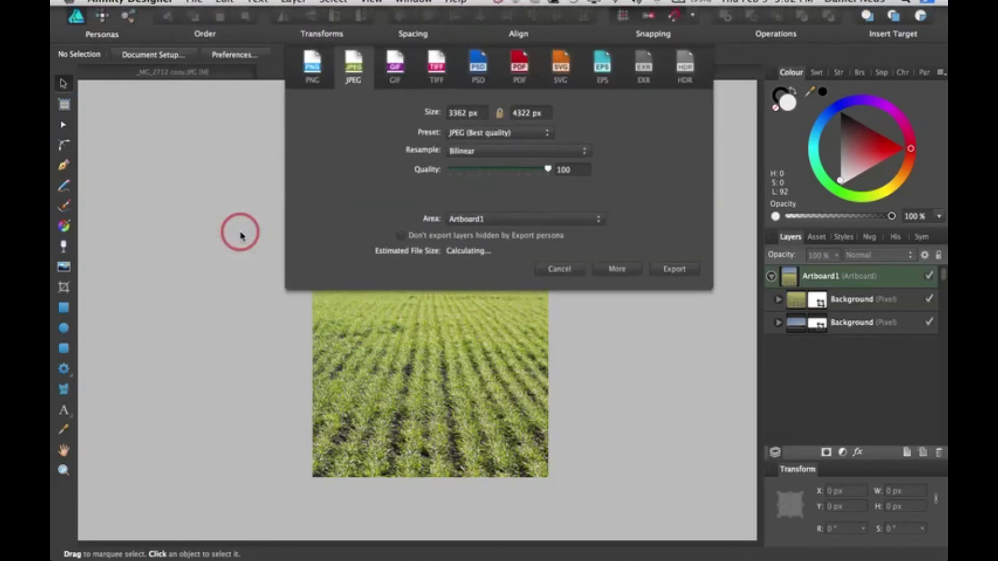
{"action": "left_click", "coordinate": [695, 274]}
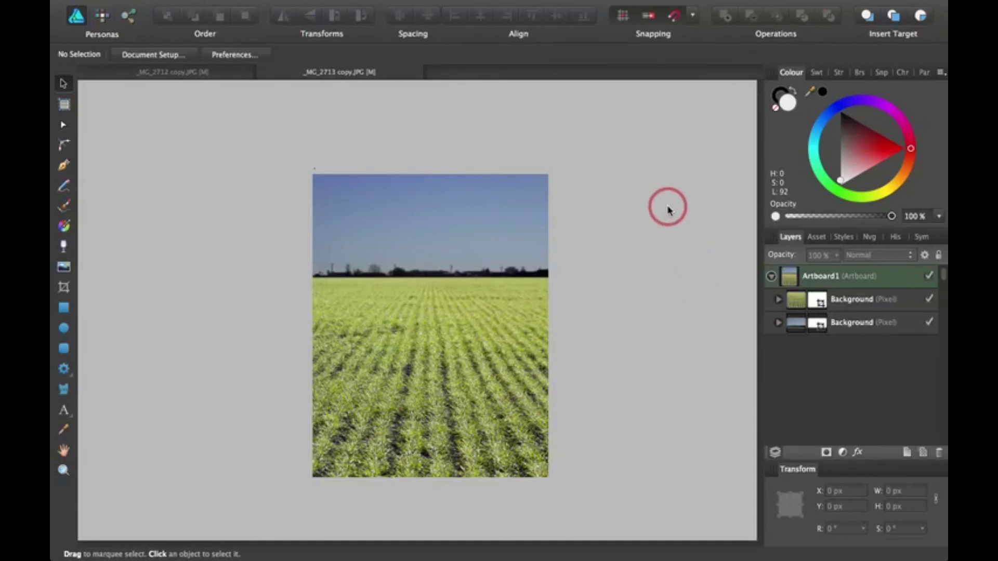
{"action": "left_click", "coordinate": [517, 70]}
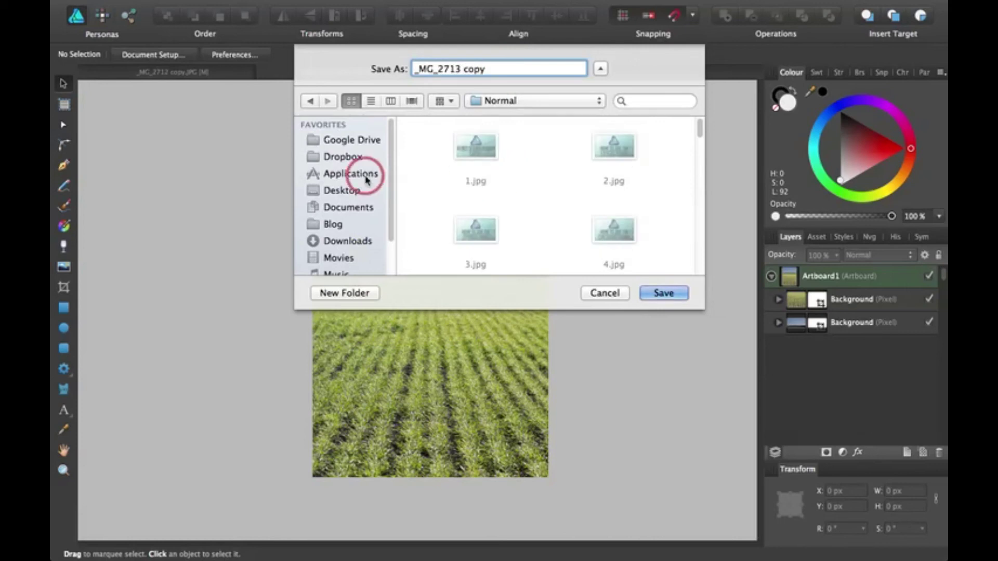
{"action": "left_click", "coordinate": [351, 208]}
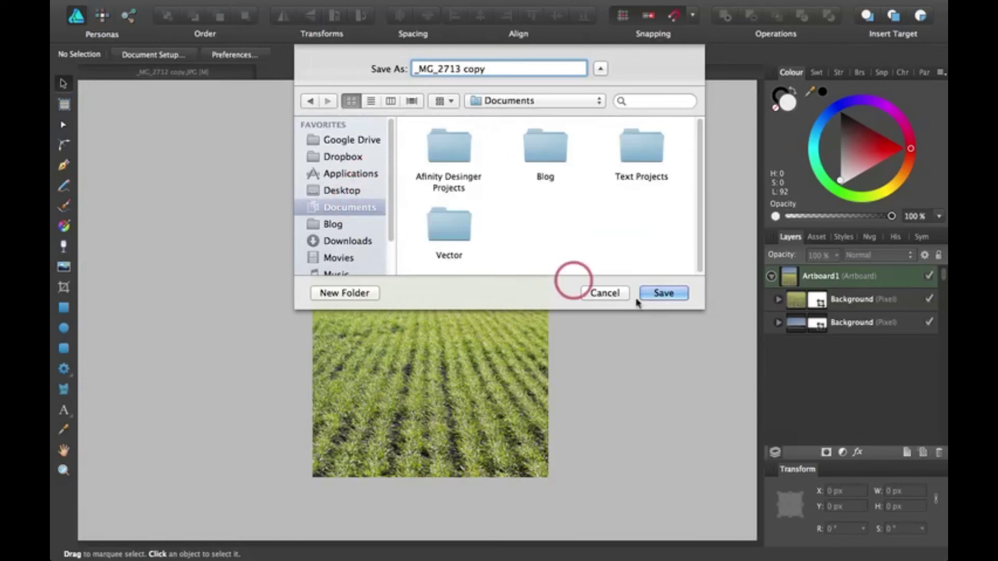
{"action": "left_click", "coordinate": [659, 295]}
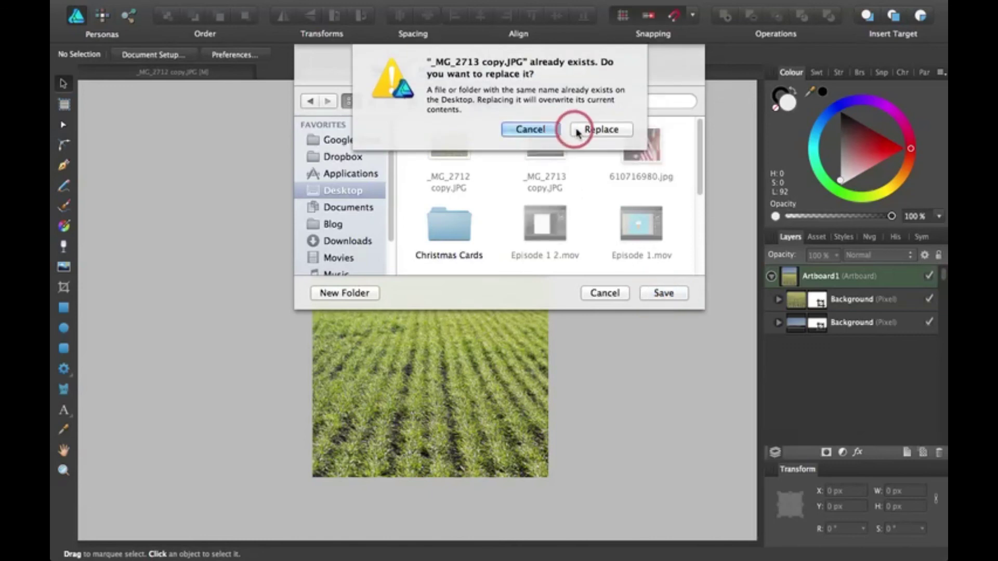
{"action": "left_click", "coordinate": [591, 131]}
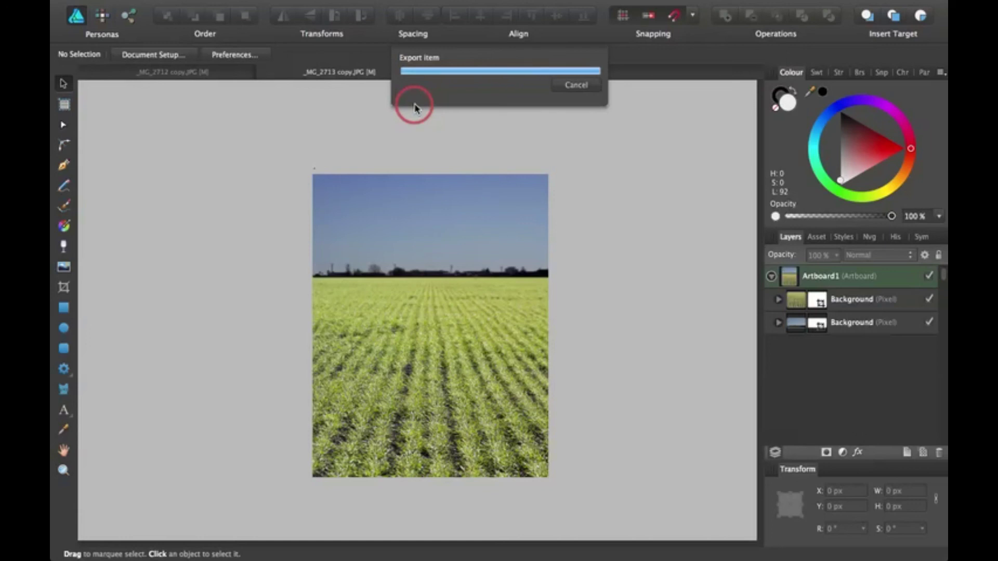
{"action": "scroll", "coordinate": [481, 176], "scroll_direction": "down", "scroll_amount": 1}
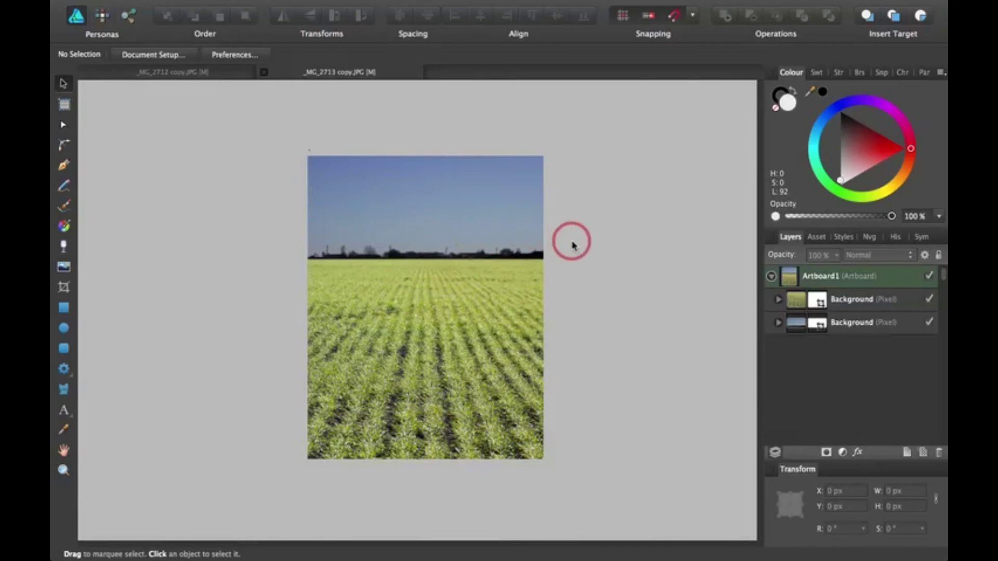
{"action": "scroll", "coordinate": [552, 258], "scroll_direction": "left", "scroll_amount": 1}
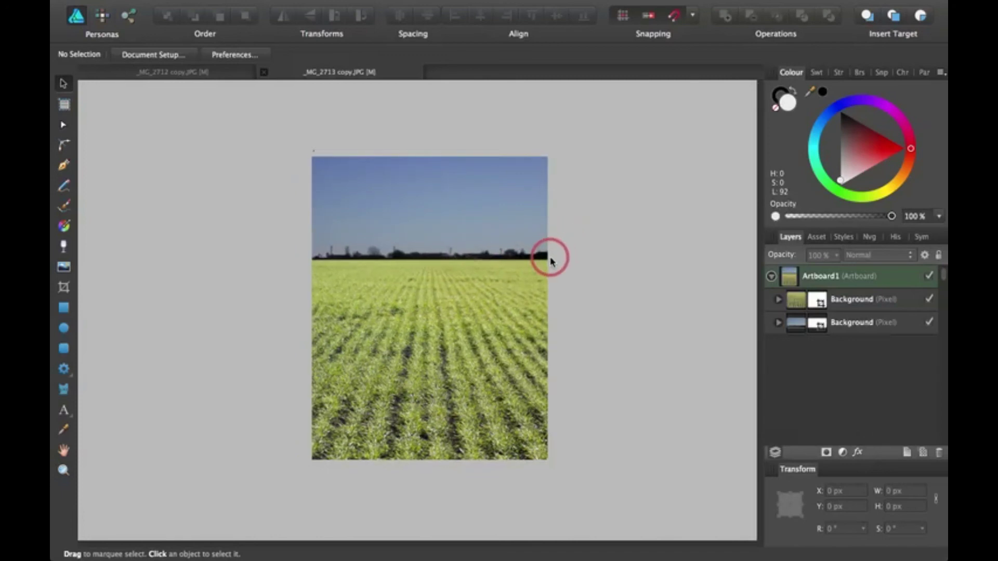